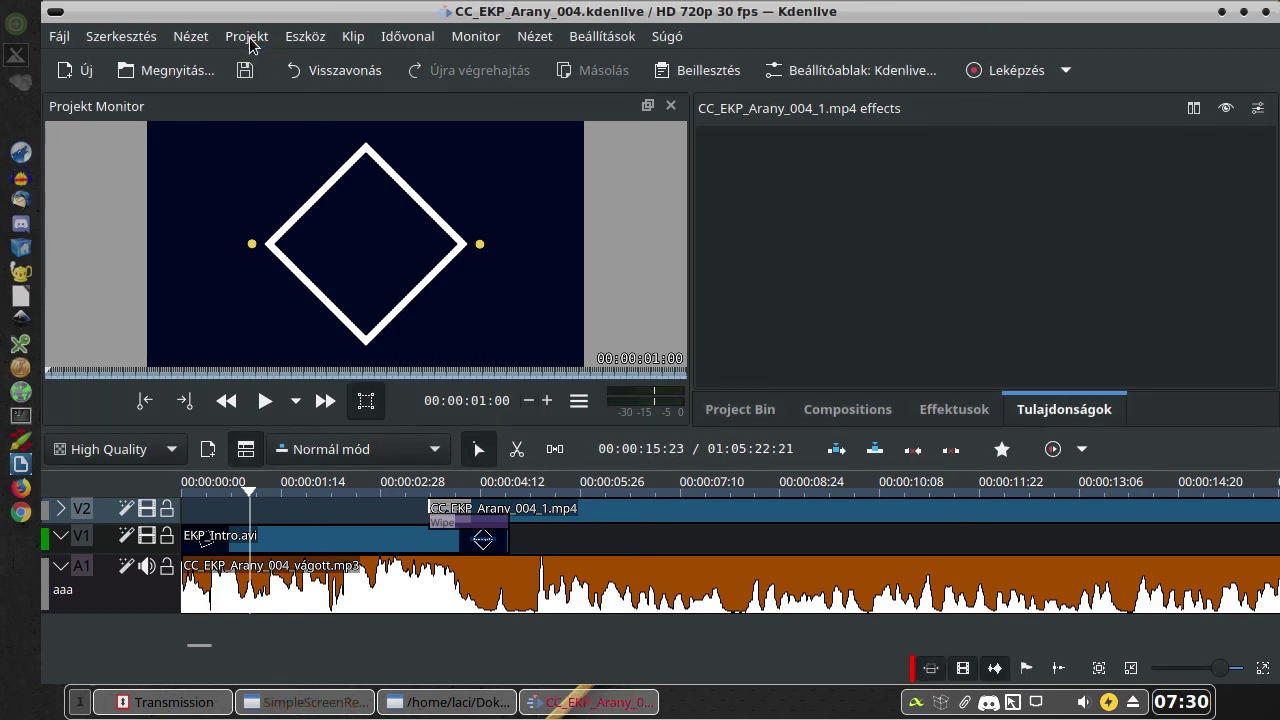
# - Open the project archiving dialog and set the archive folder to Dokumentumok/Ment
pyautogui.click(249, 40)
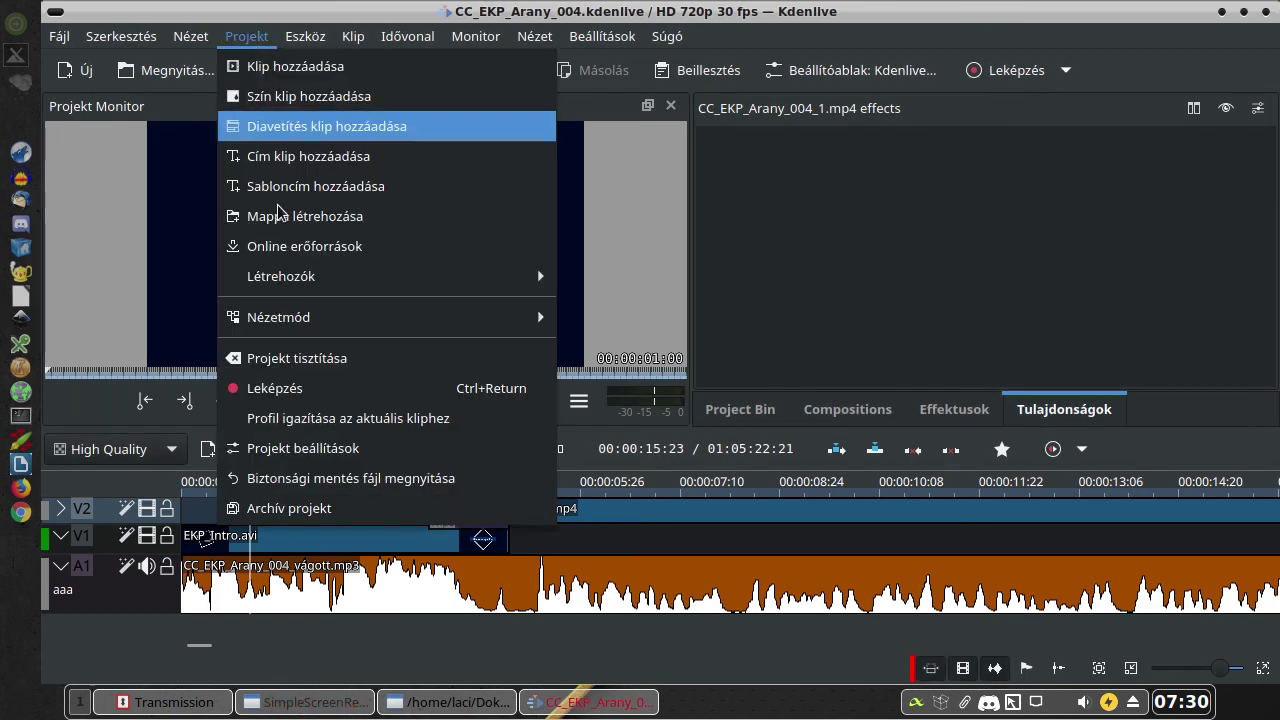
pyautogui.click(258, 505)
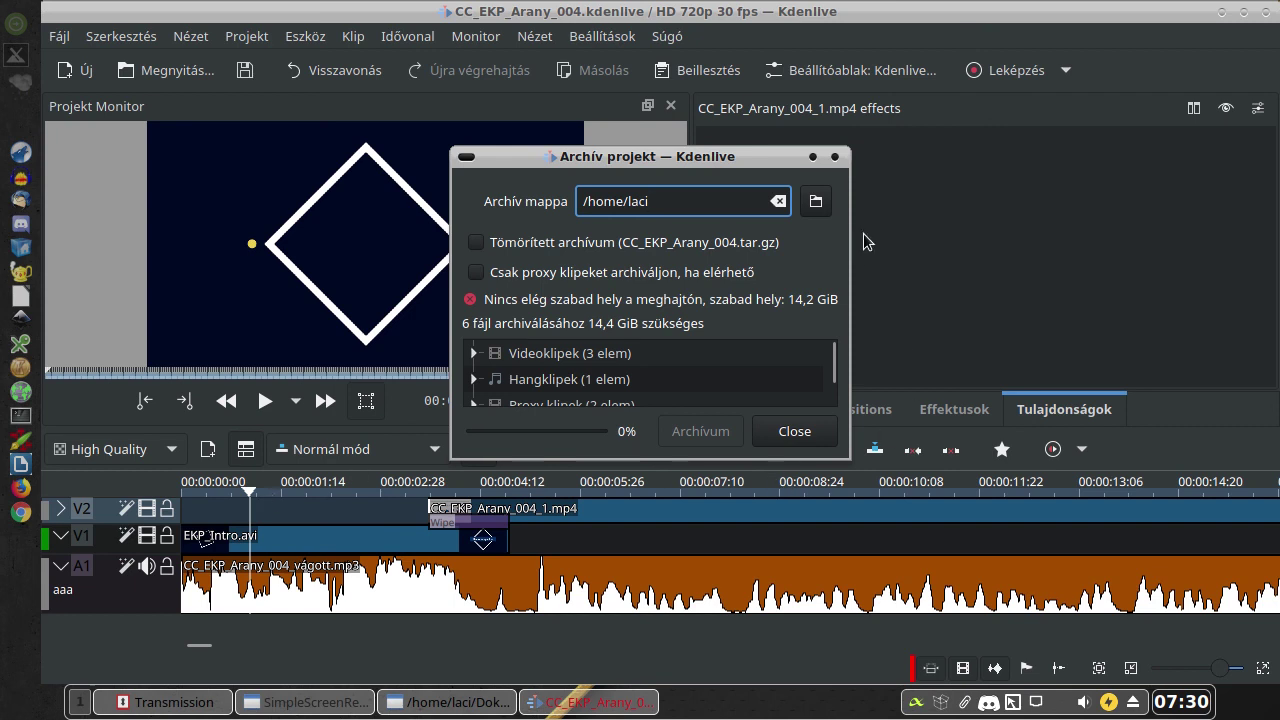
pyautogui.click(816, 202)
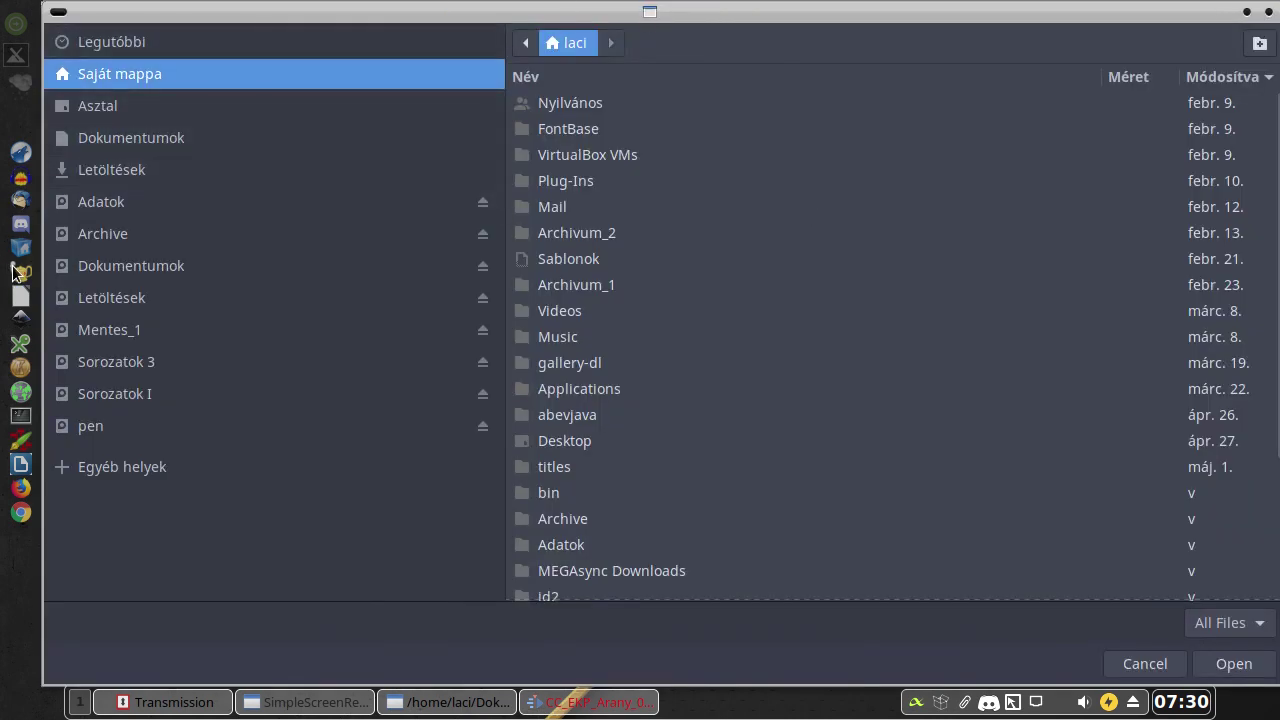
pyautogui.doubleClick(548, 587)
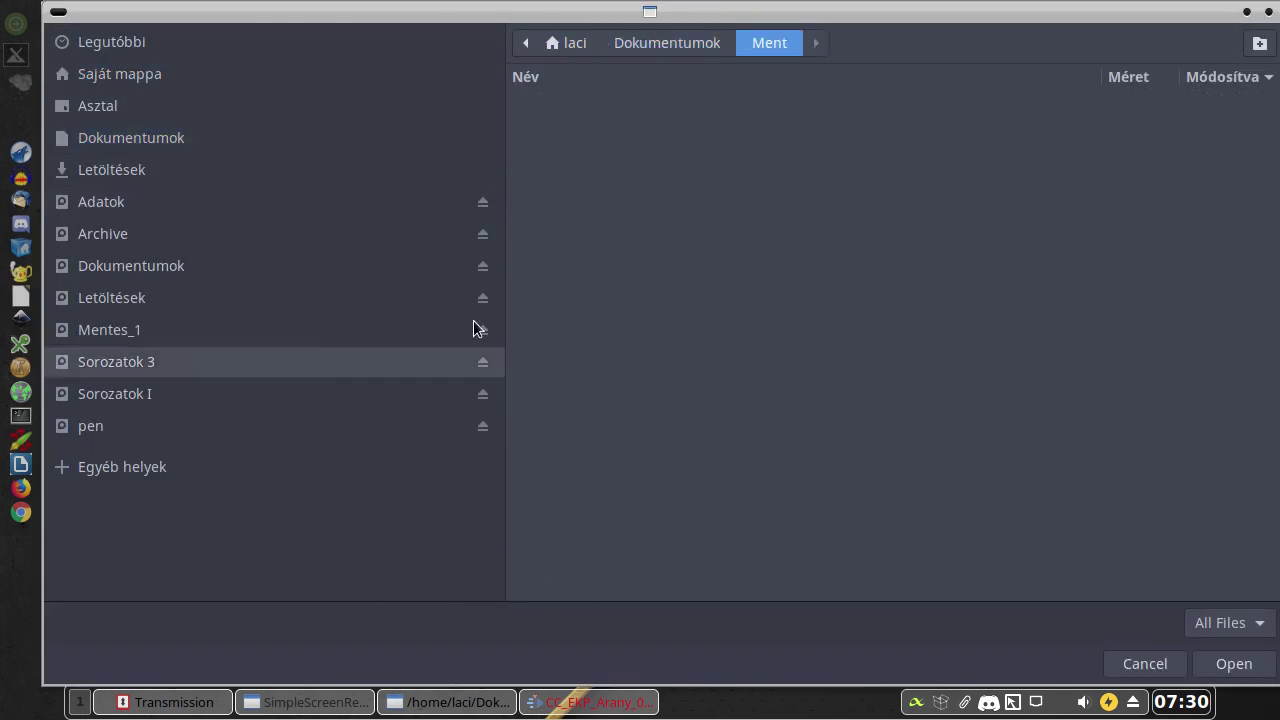
pyautogui.click(1233, 664)
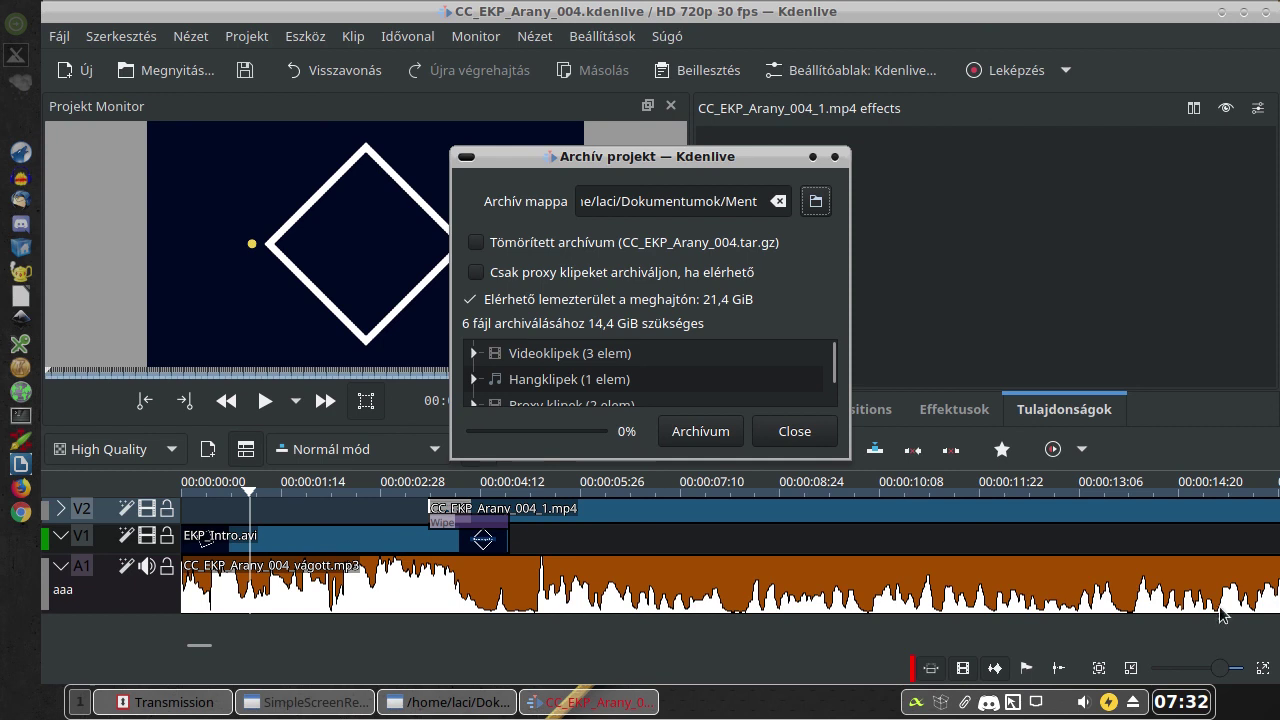
# - Review the clip categories listed for archiving and start archiving the project
pyautogui.click(645, 385)
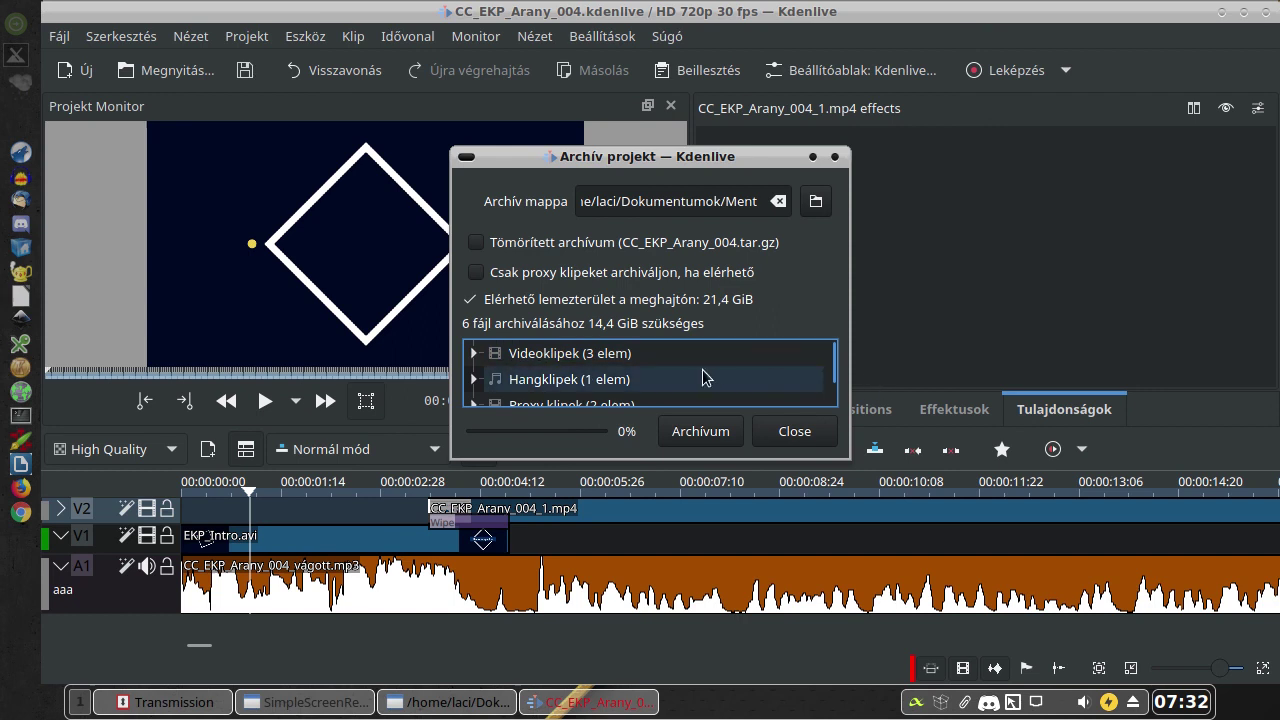
pyautogui.scroll(-1, 702, 369)
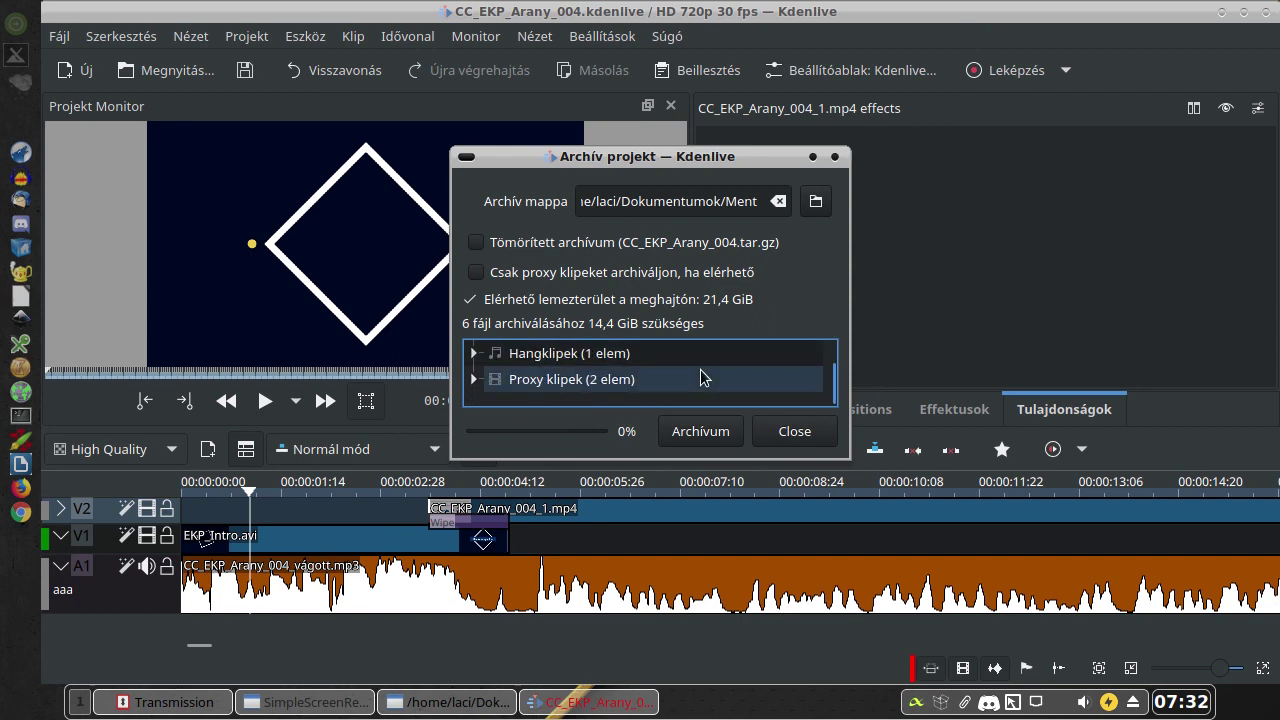
pyautogui.click(686, 442)
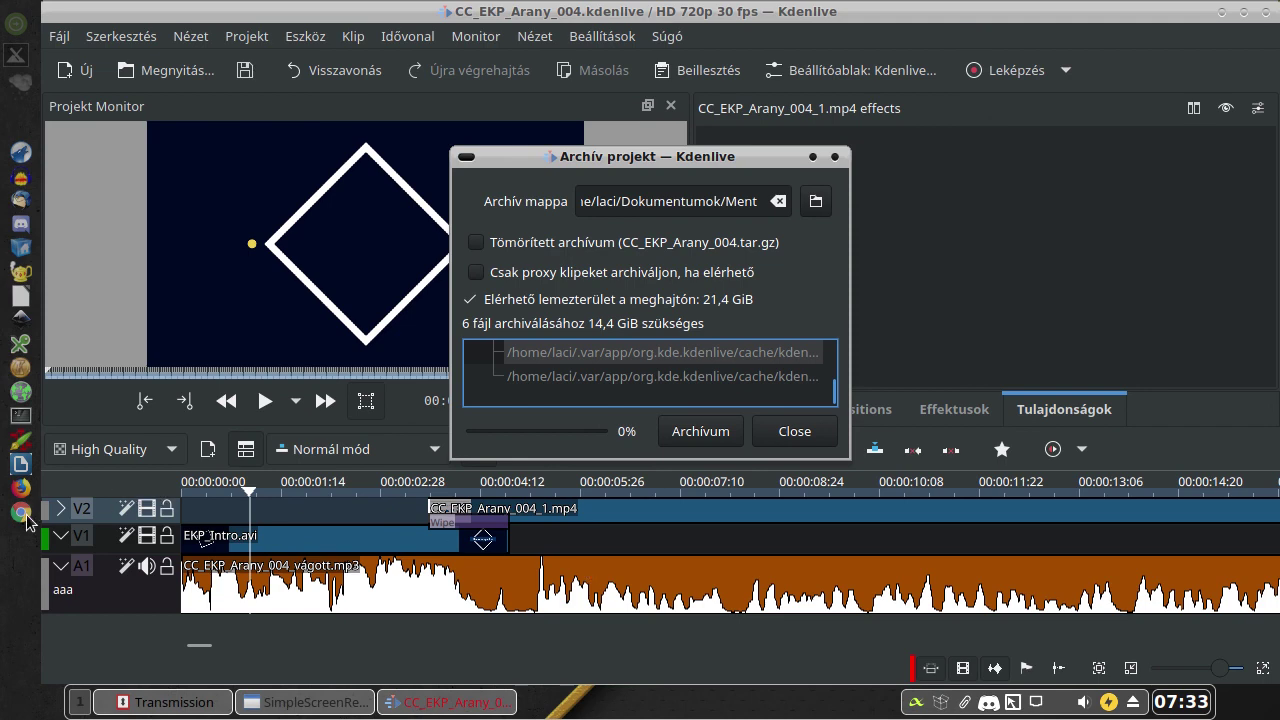
# - Switch to the file manager and inspect the archived files in the proxy, sounds and videos subfolders of Dokumentumok/Ment
pyautogui.click(20, 463)
pyautogui.scroll(-3, 631, 374)
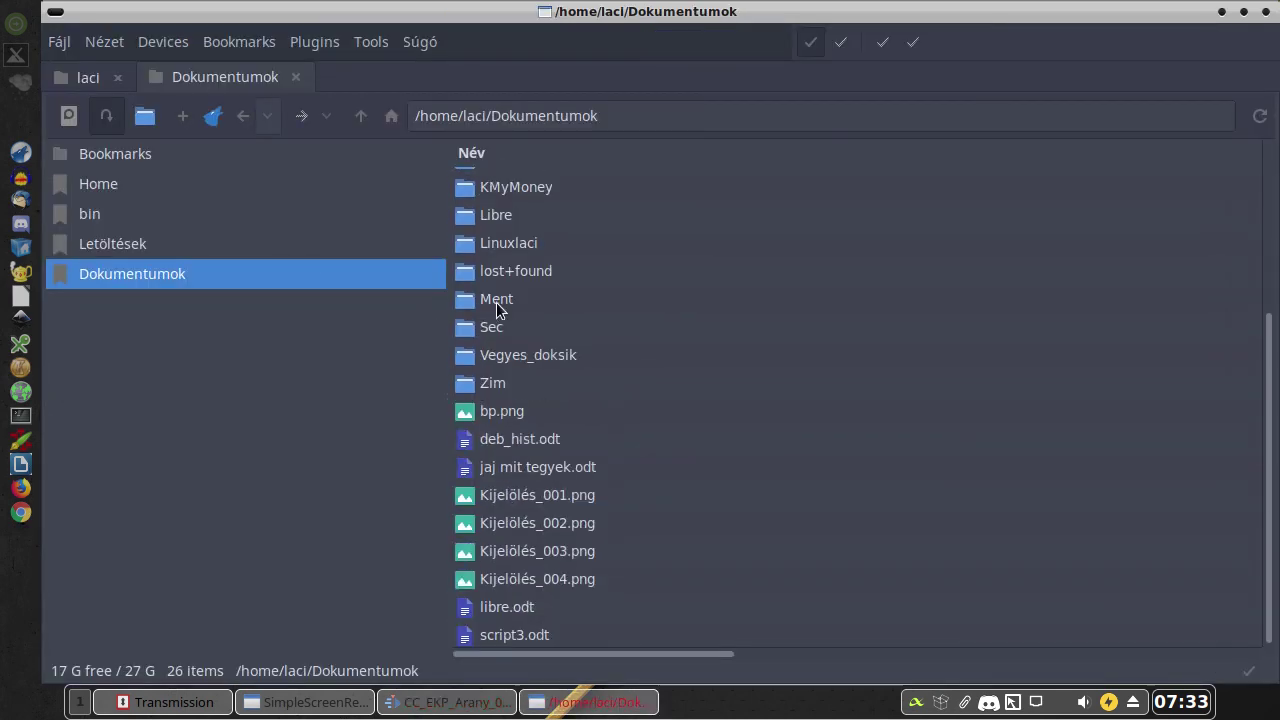
pyautogui.doubleClick(497, 302)
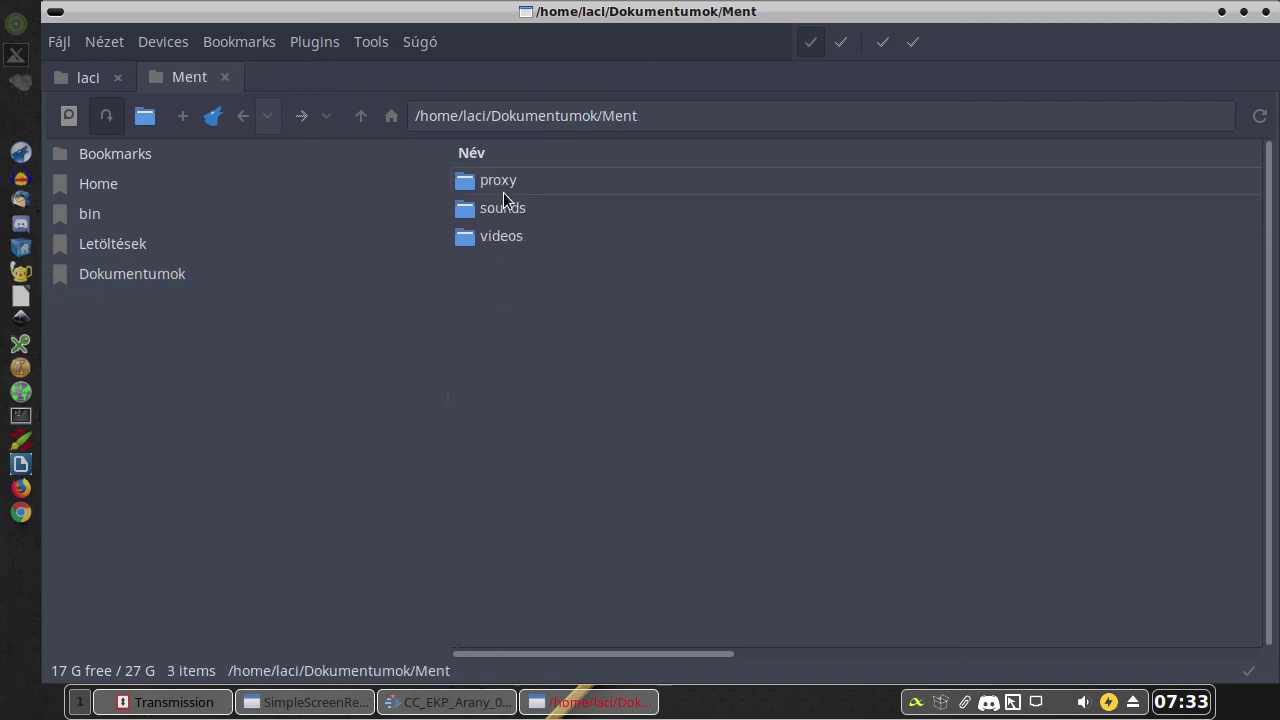
pyautogui.doubleClick(503, 192)
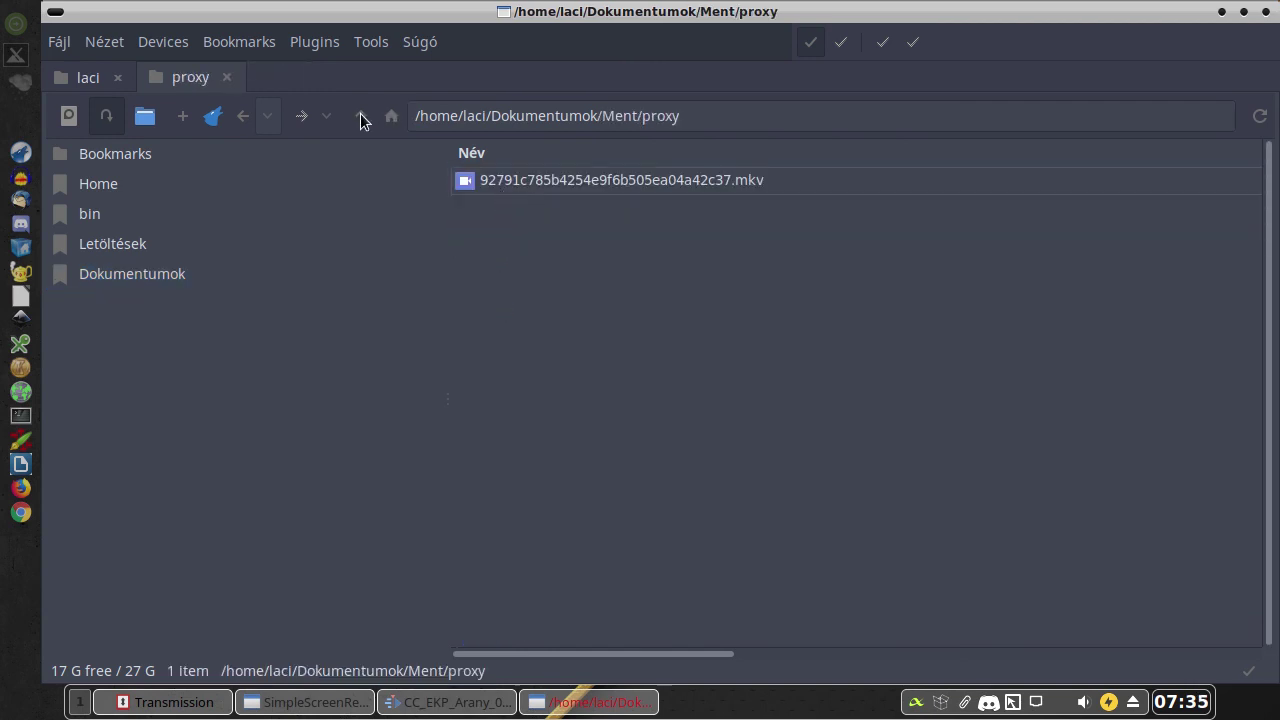
pyautogui.click(362, 120)
pyautogui.doubleClick(481, 208)
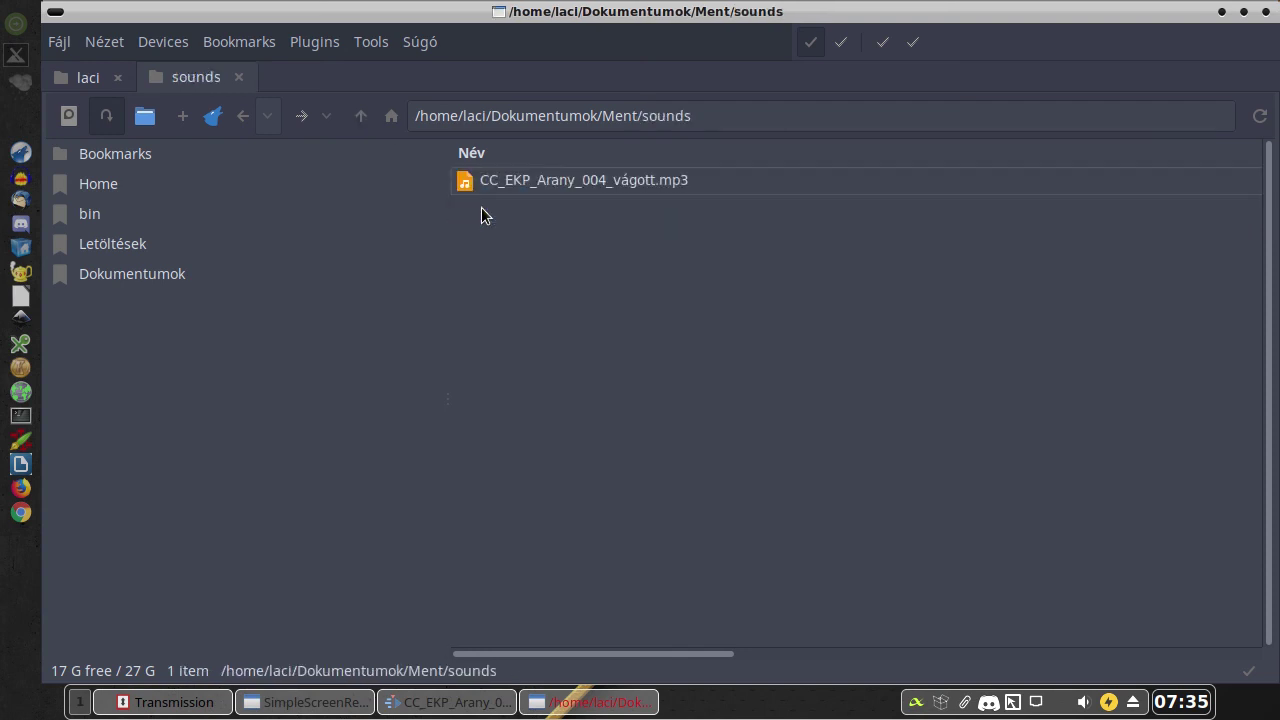
pyautogui.click(360, 117)
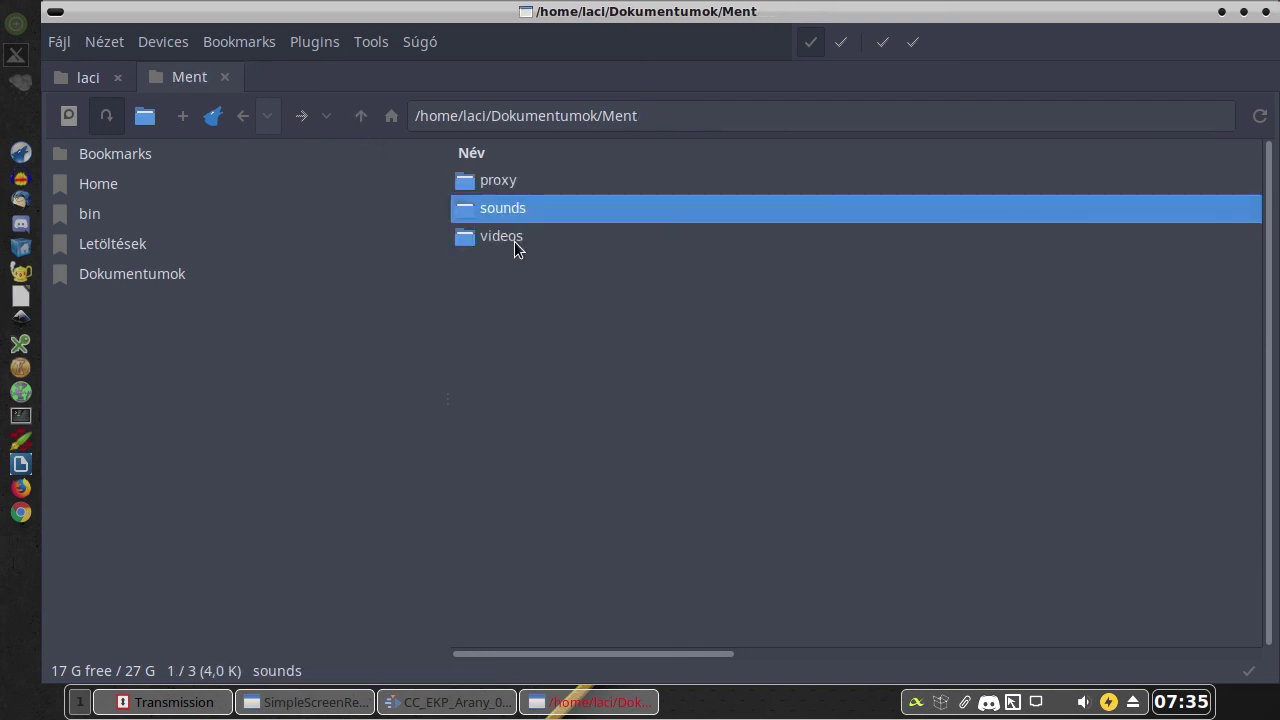
pyautogui.doubleClick(512, 240)
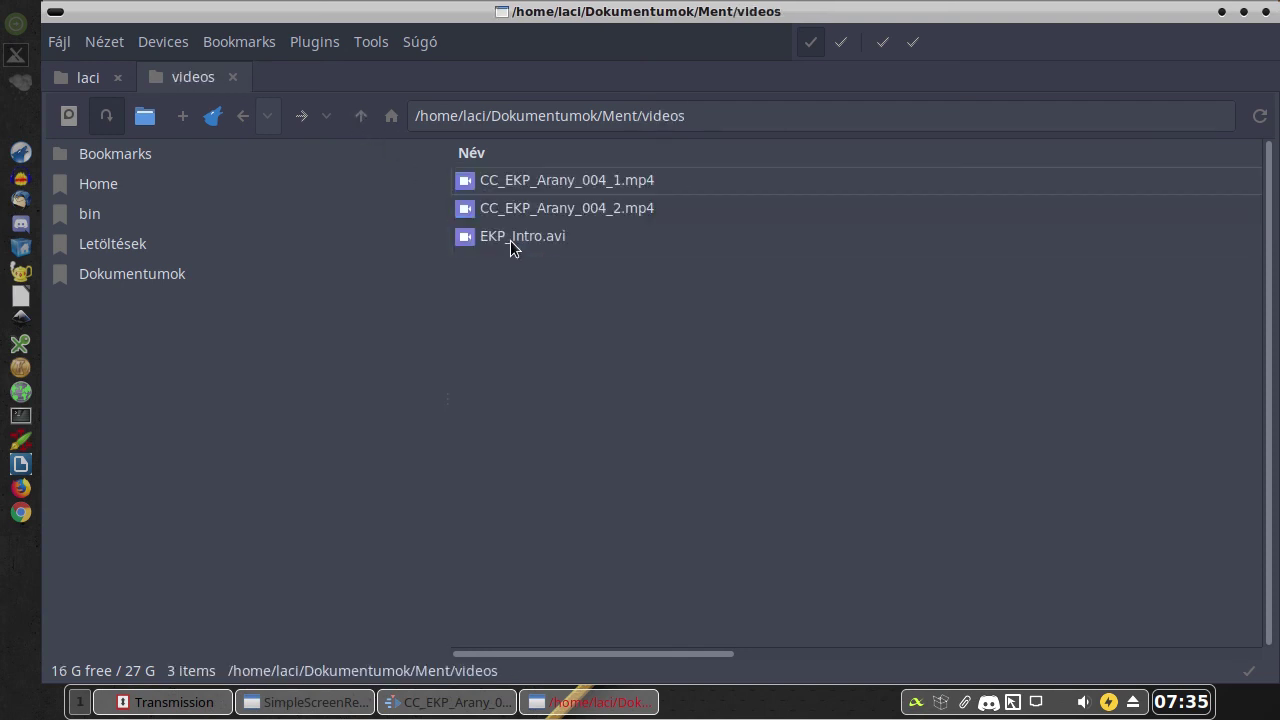
pyautogui.click(378, 118)
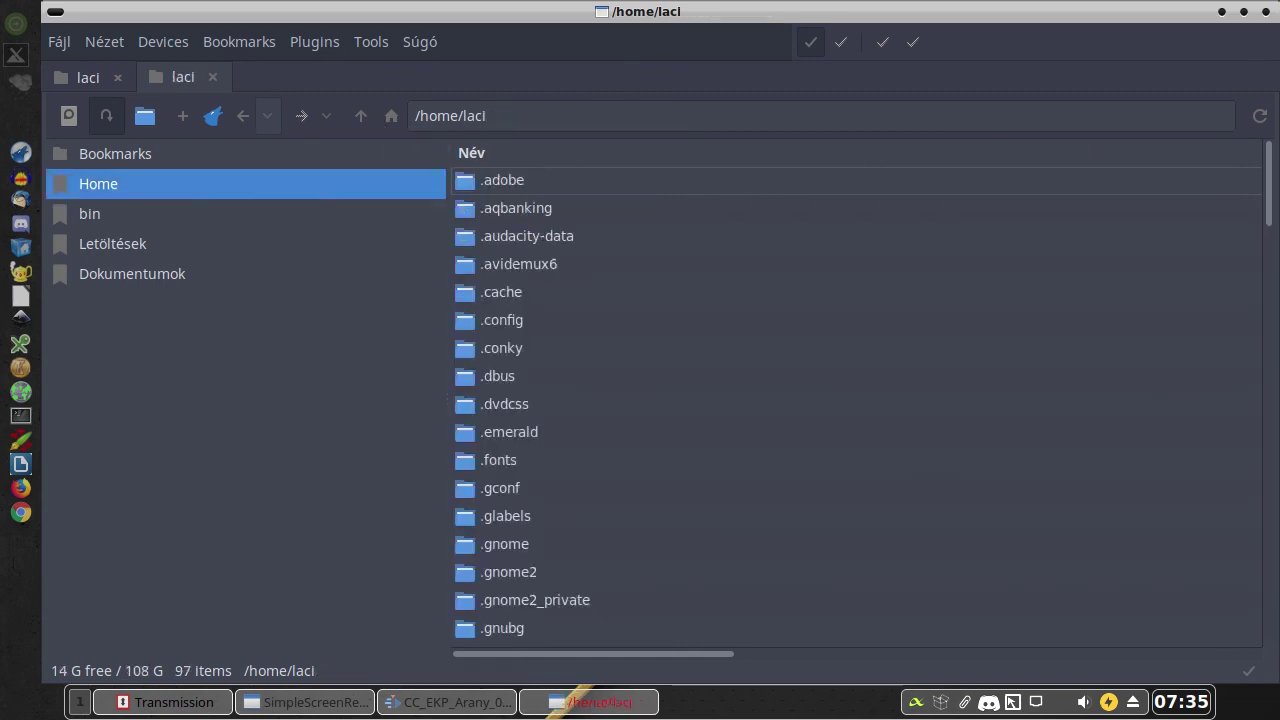
pyautogui.click(1222, 12)
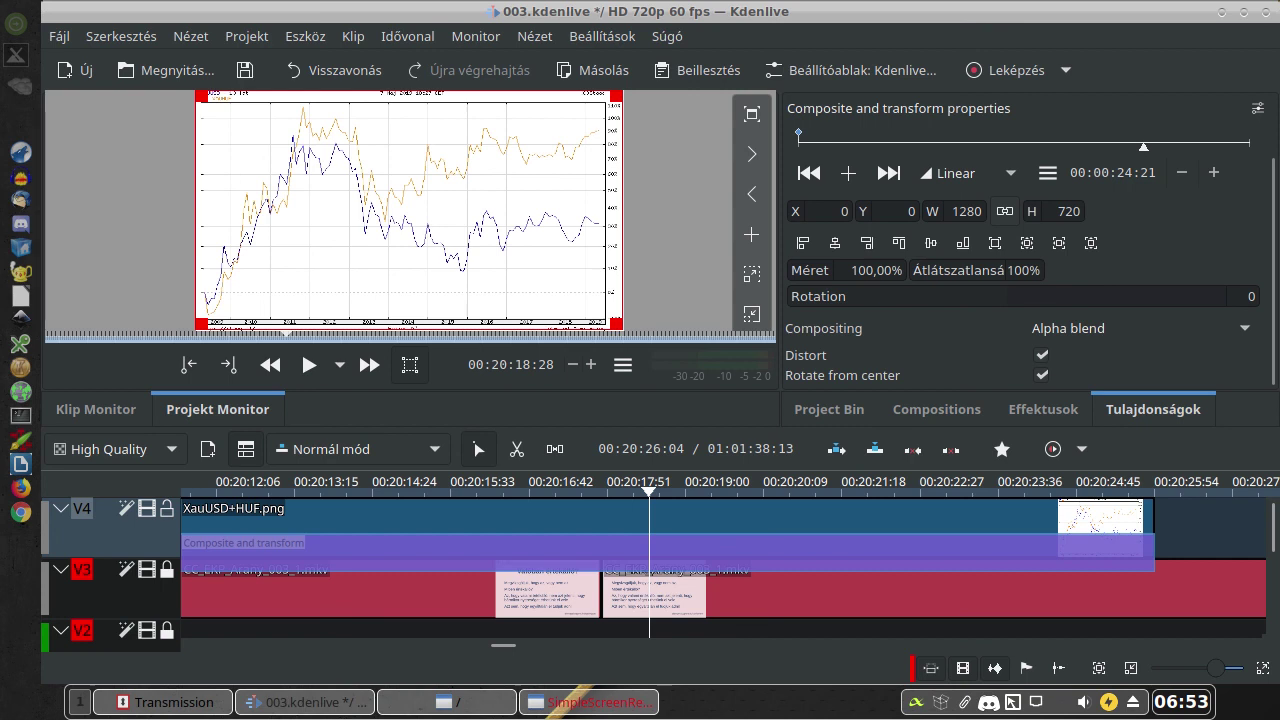
# - Open the render settings for project 003, show the additional options and turn on parallel processing
pyautogui.click(1003, 76)
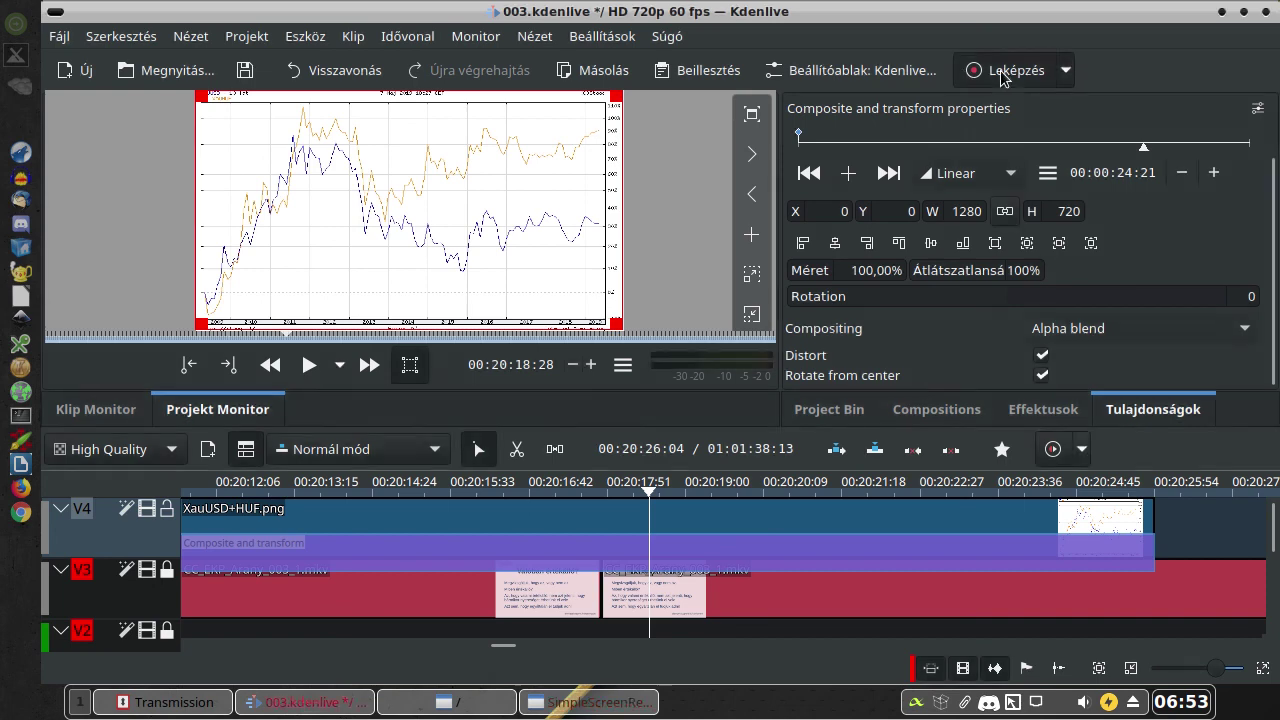
pyautogui.click(405, 158)
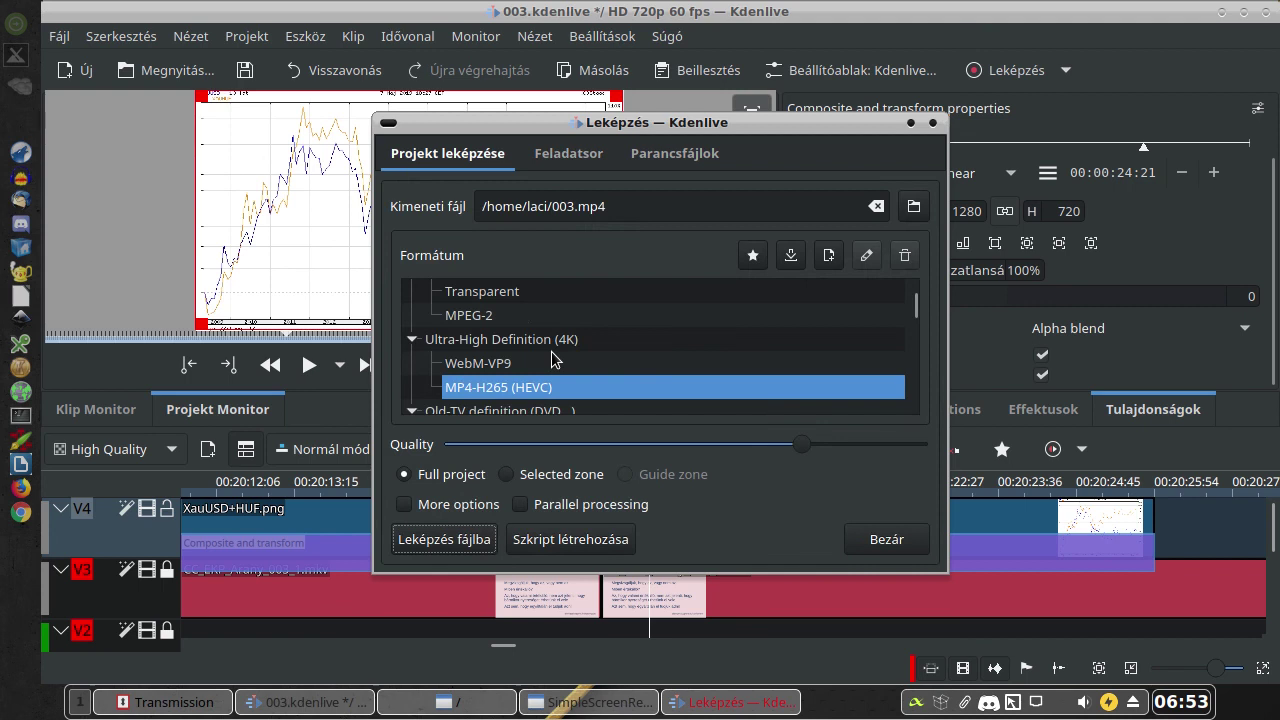
pyautogui.click(431, 505)
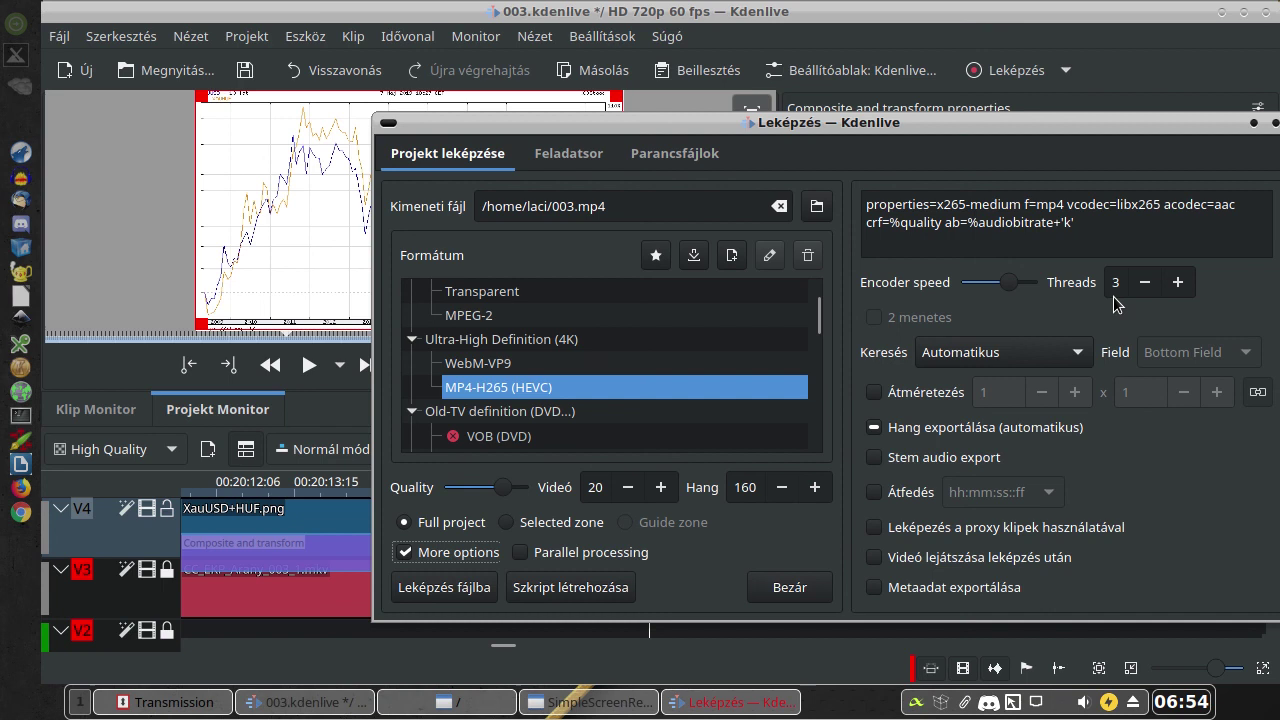
pyautogui.click(527, 562)
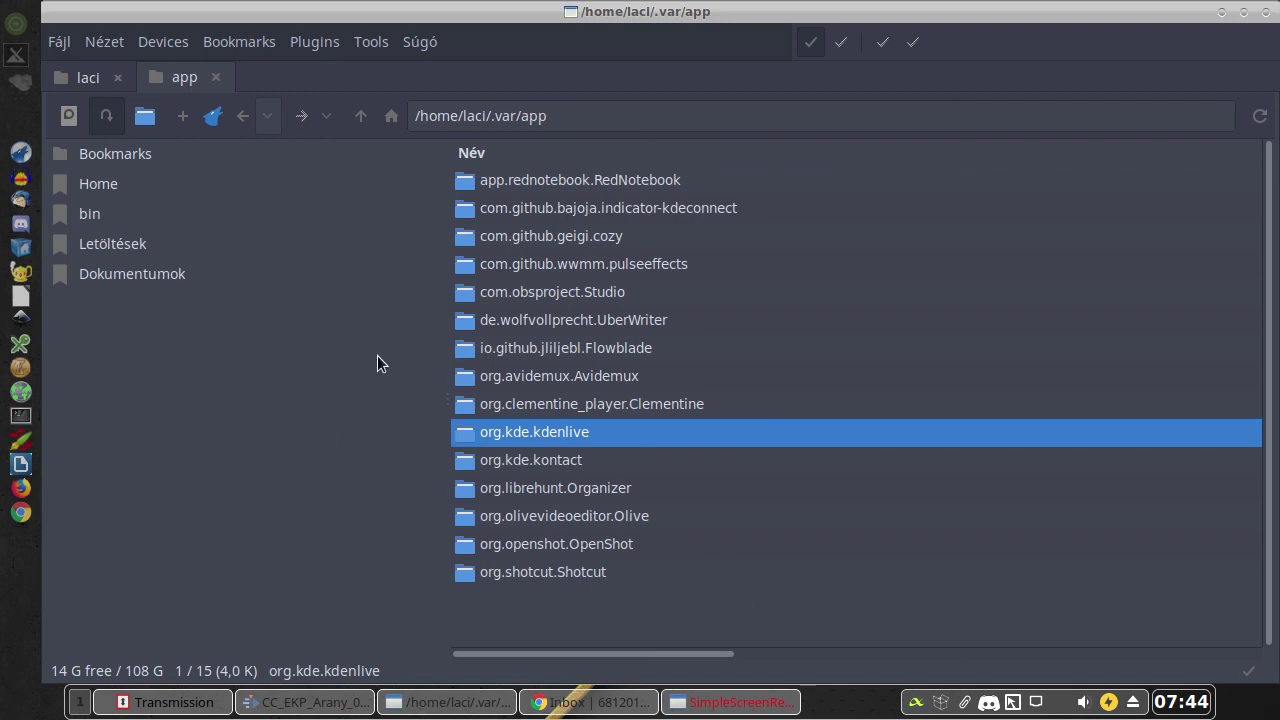
# - Check the size of the cache folder inside org.kde.kdenlive through its properties
pyautogui.doubleClick(561, 433)
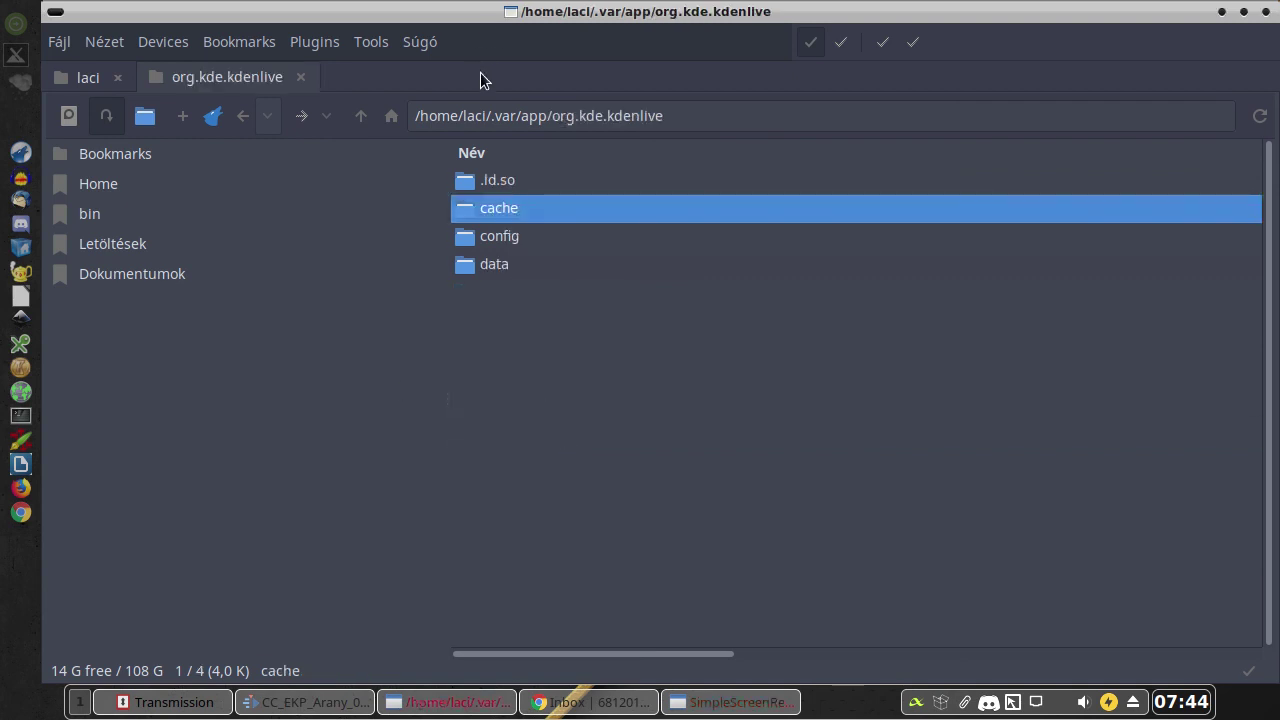
pyautogui.rightClick(504, 204)
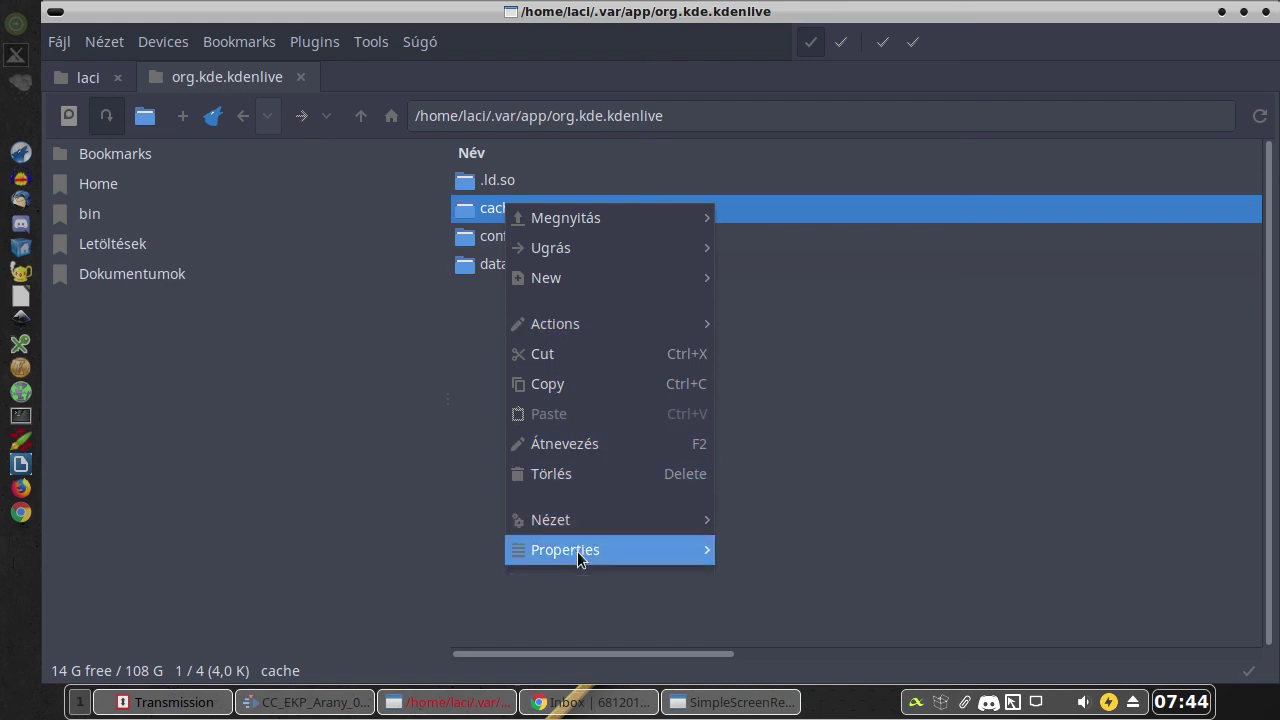
pyautogui.moveTo(588, 558)
pyautogui.click(751, 550)
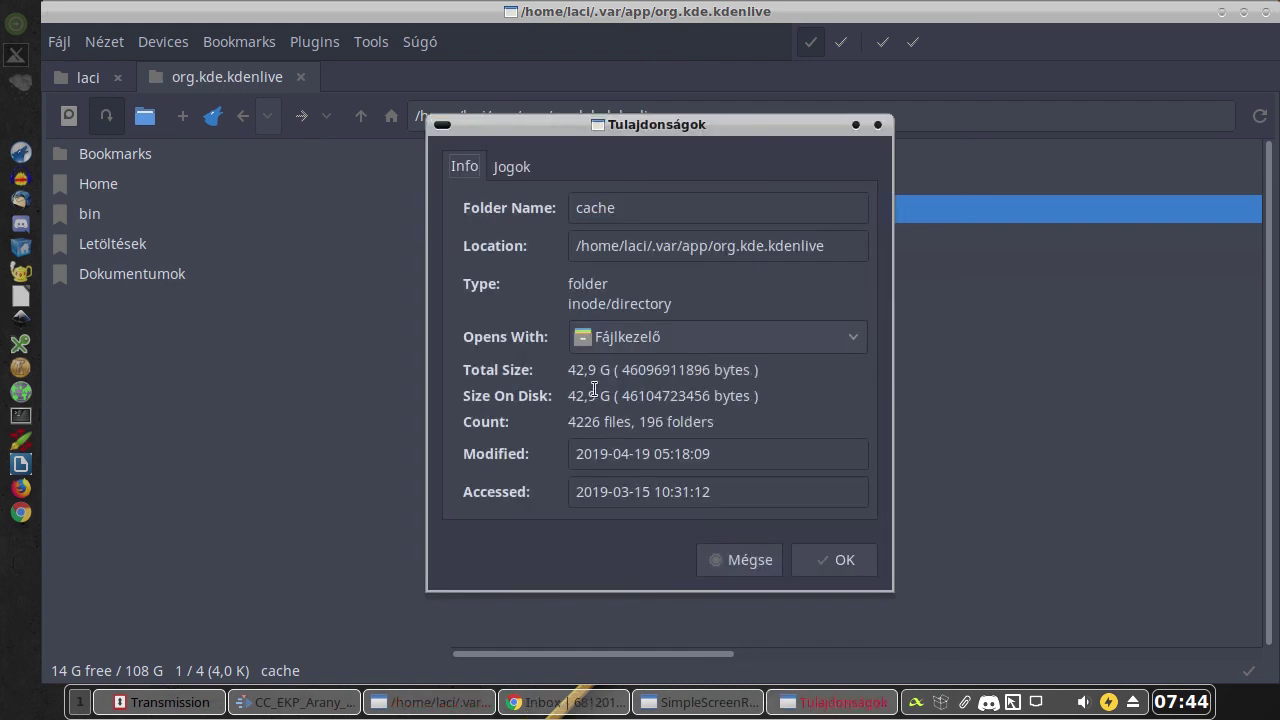
pyautogui.click(824, 557)
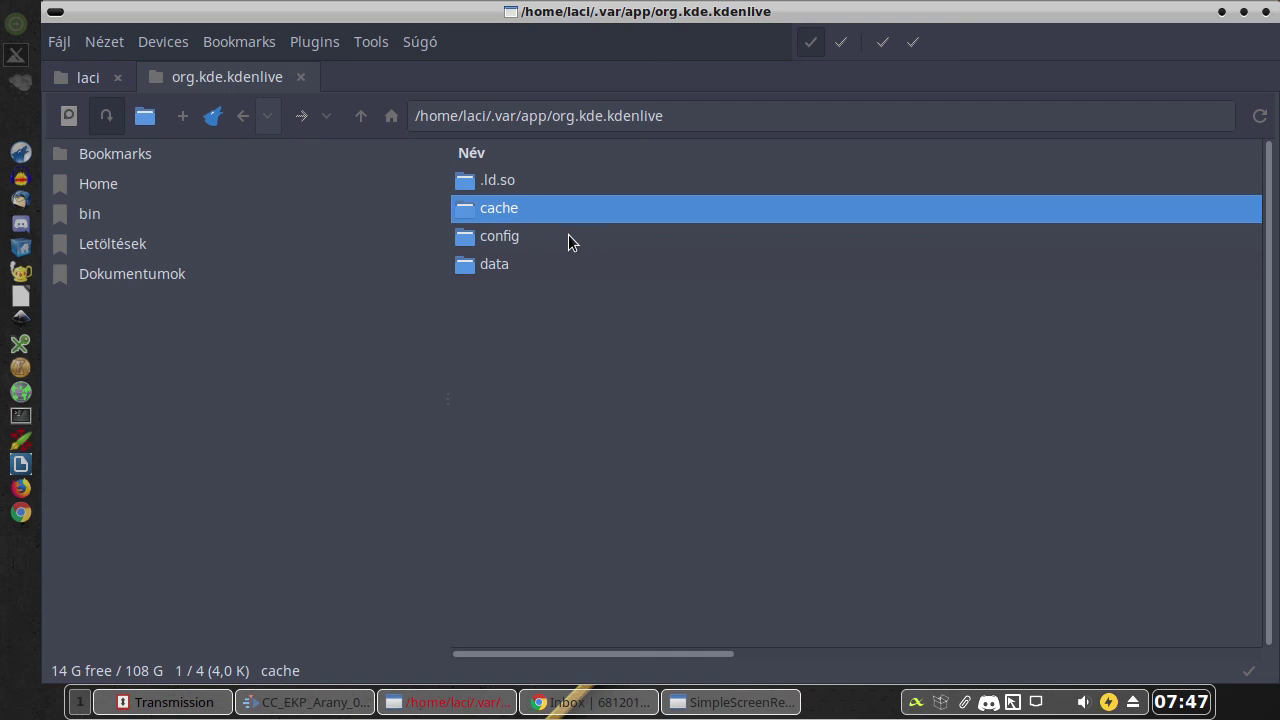
# - Switch to Kdenlive and open the cached data manager's overview of all projects
pyautogui.click(287, 703)
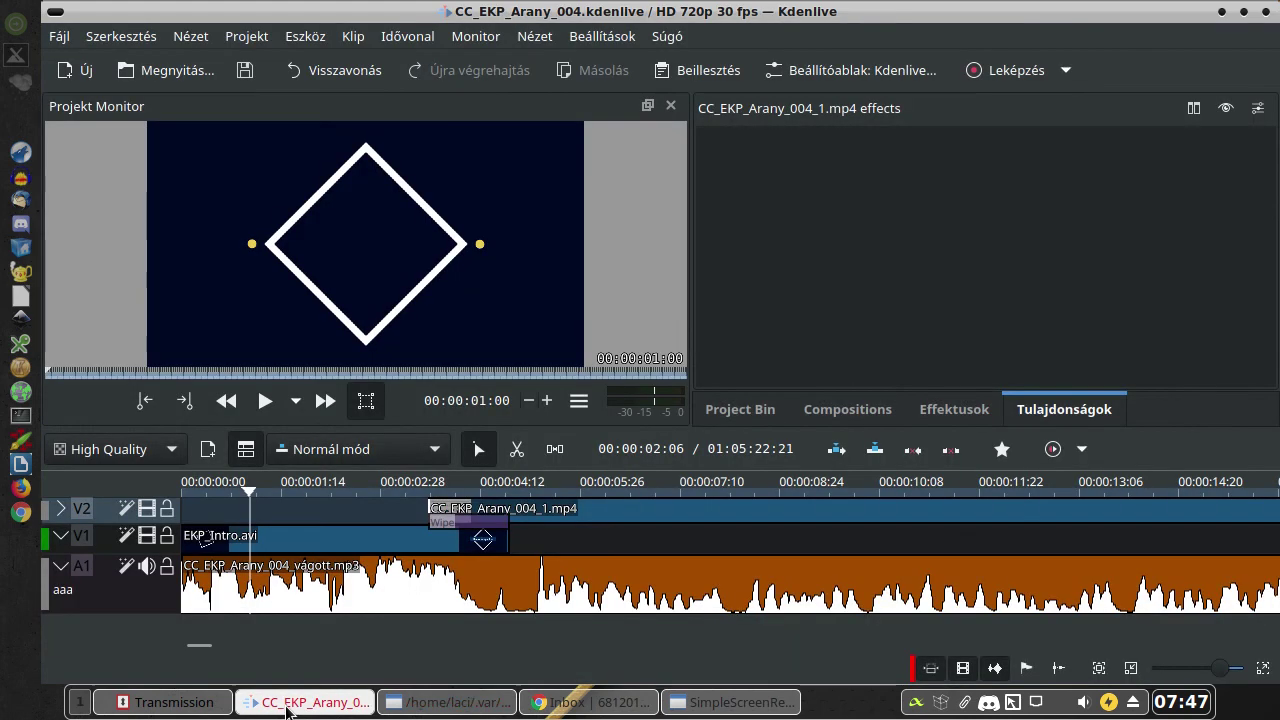
pyautogui.click(1081, 452)
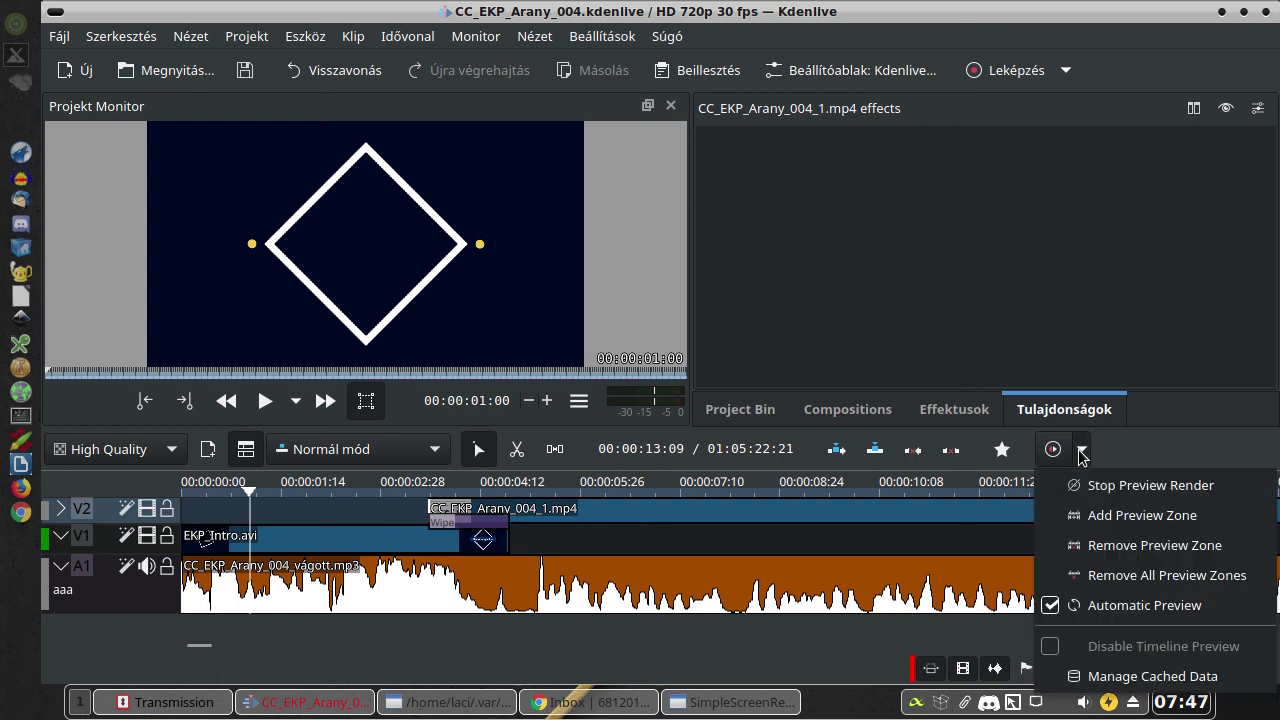
pyautogui.click(1097, 680)
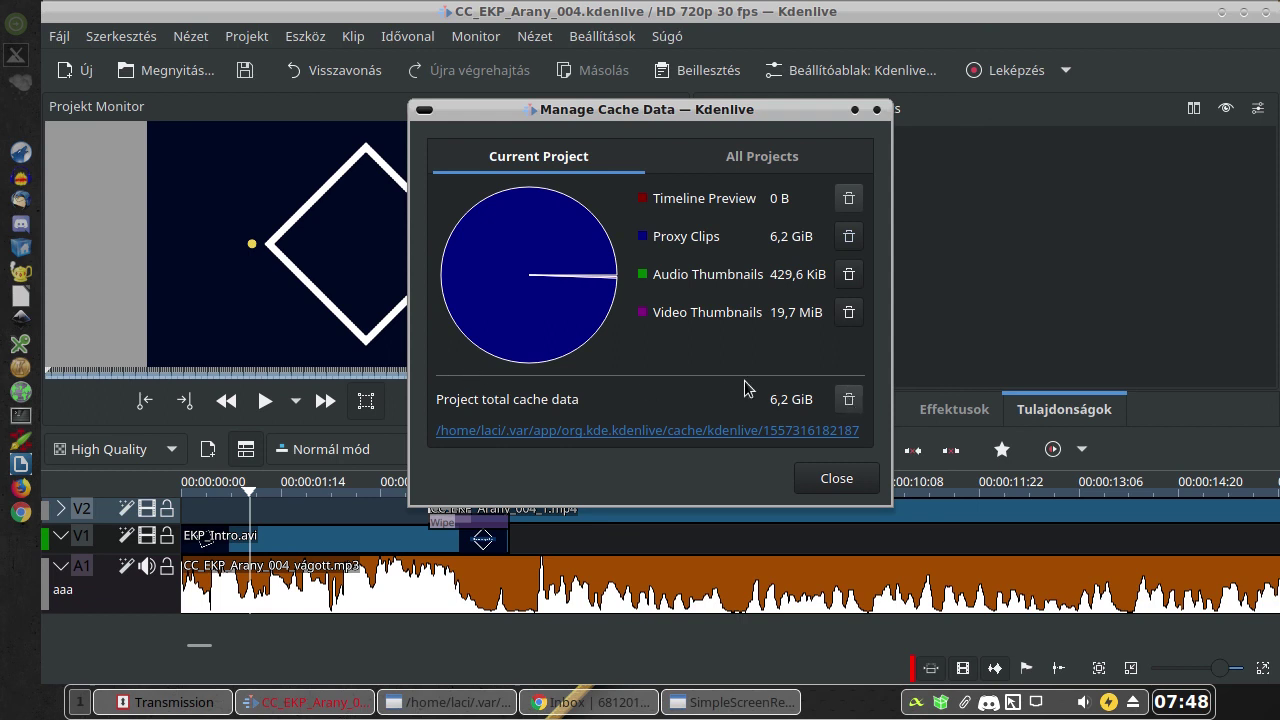
pyautogui.click(762, 156)
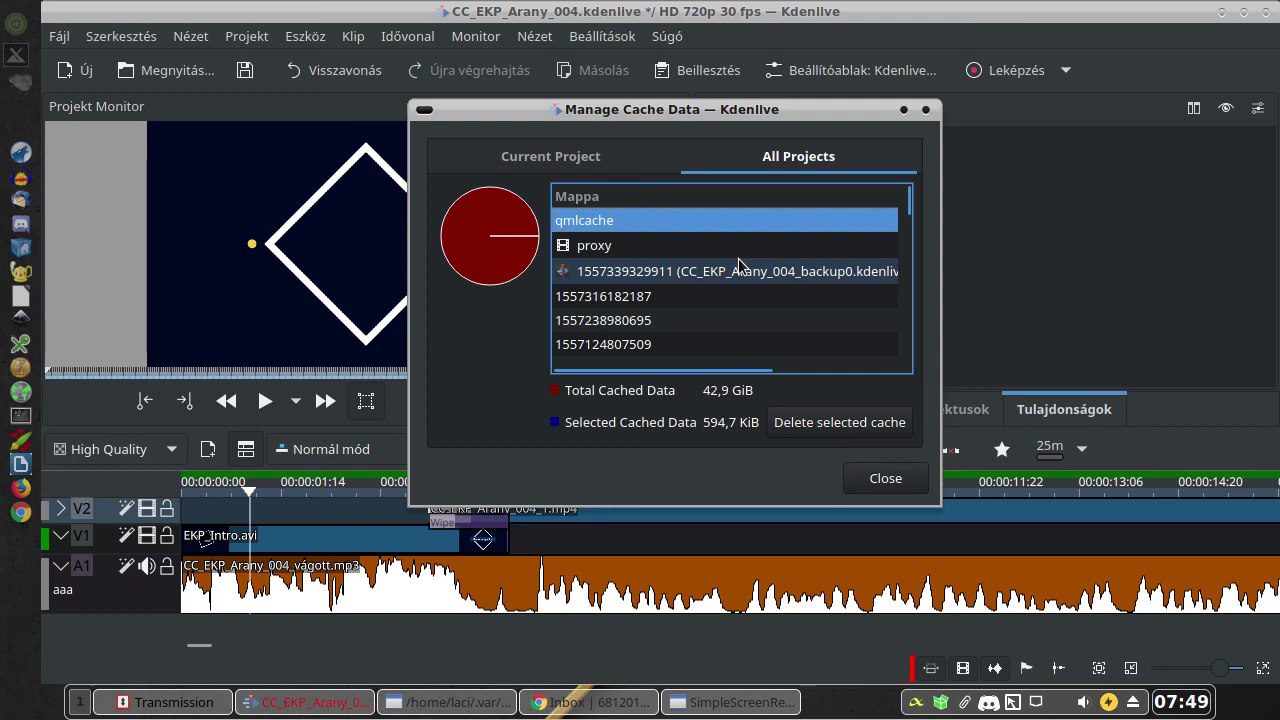
# - Compare the cached data sizes of the proxy folder and the CC_EKP_008.kdenlive project
pyautogui.click(606, 247)
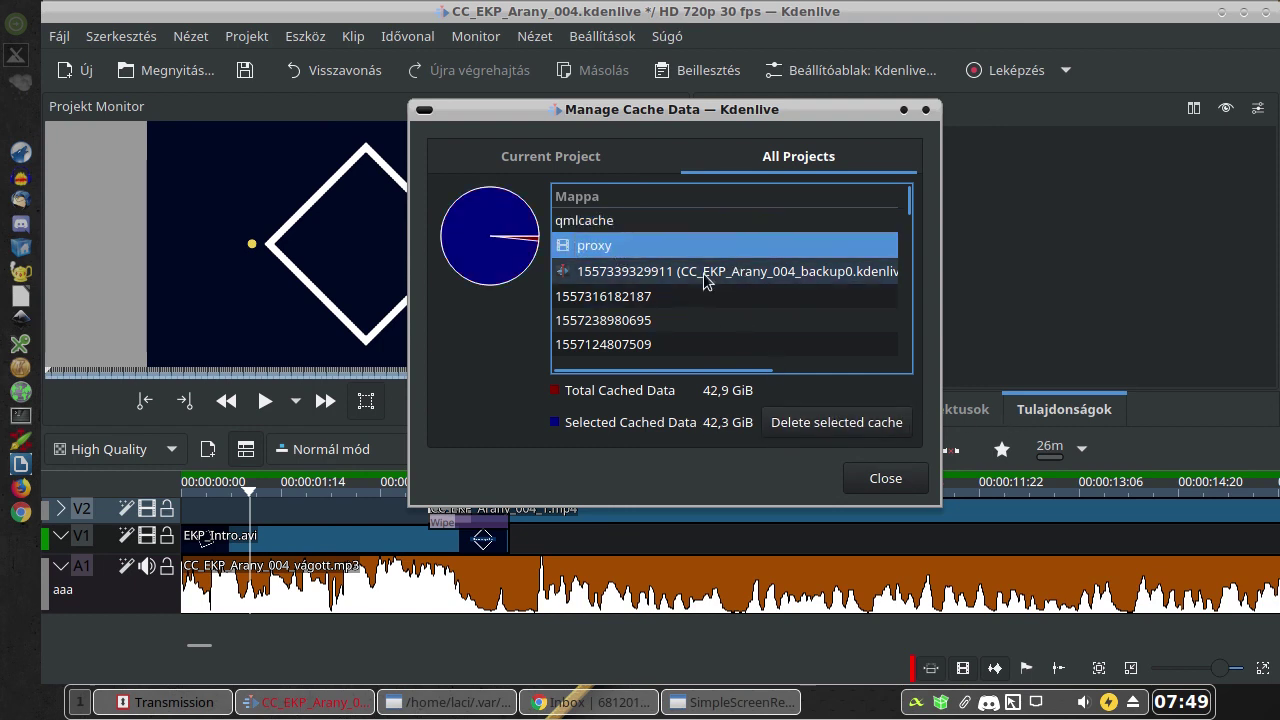
pyautogui.scroll(-5, 705, 280)
pyautogui.scroll(-5, 705, 280)
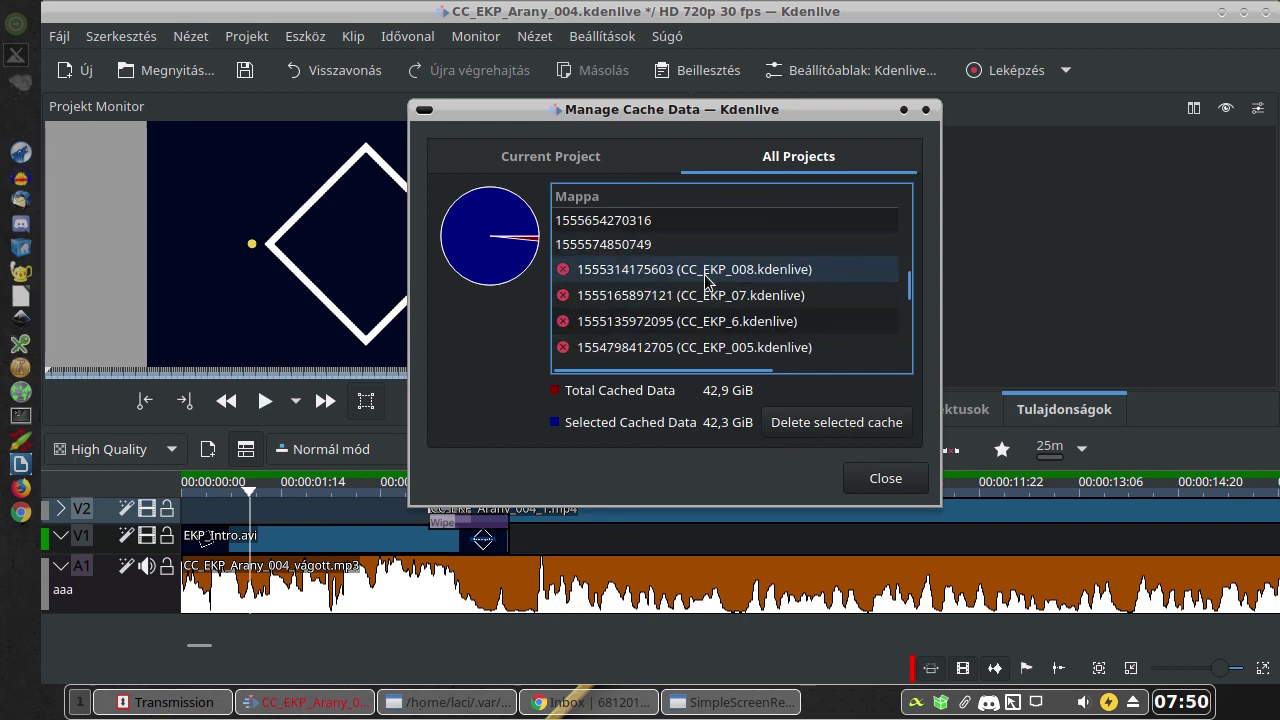
pyautogui.click(705, 270)
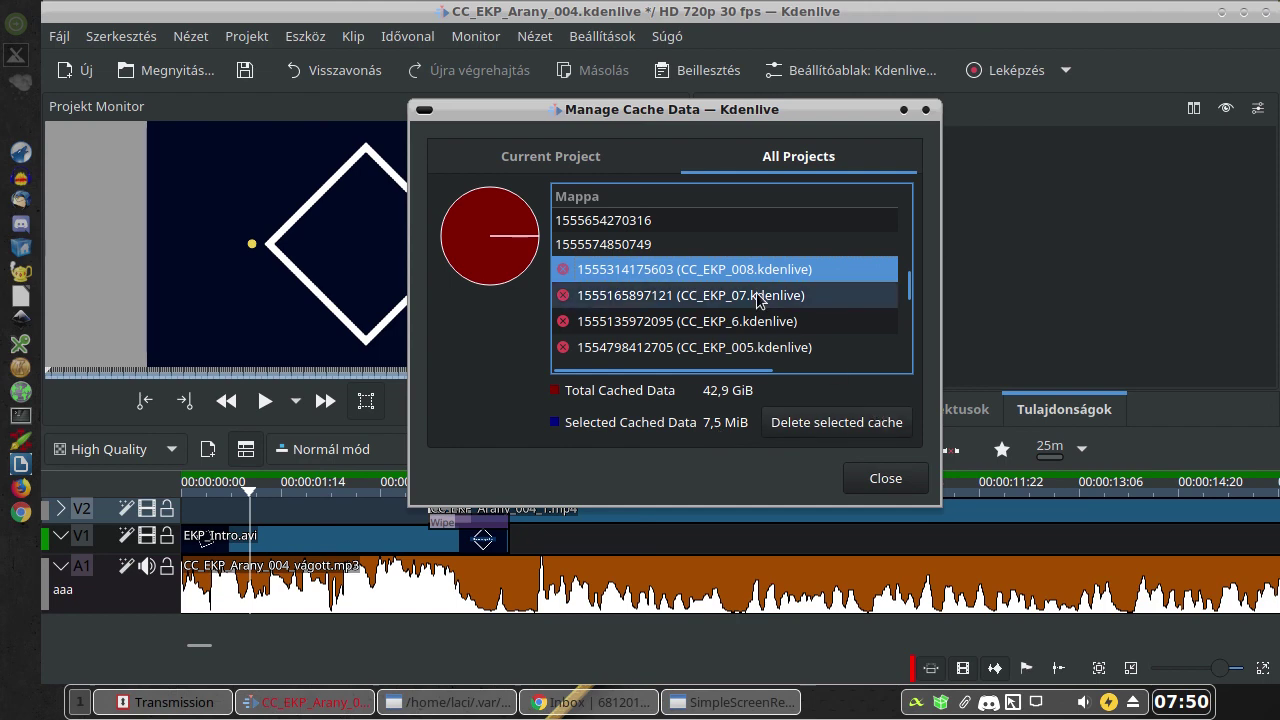
pyautogui.scroll(10, 757, 300)
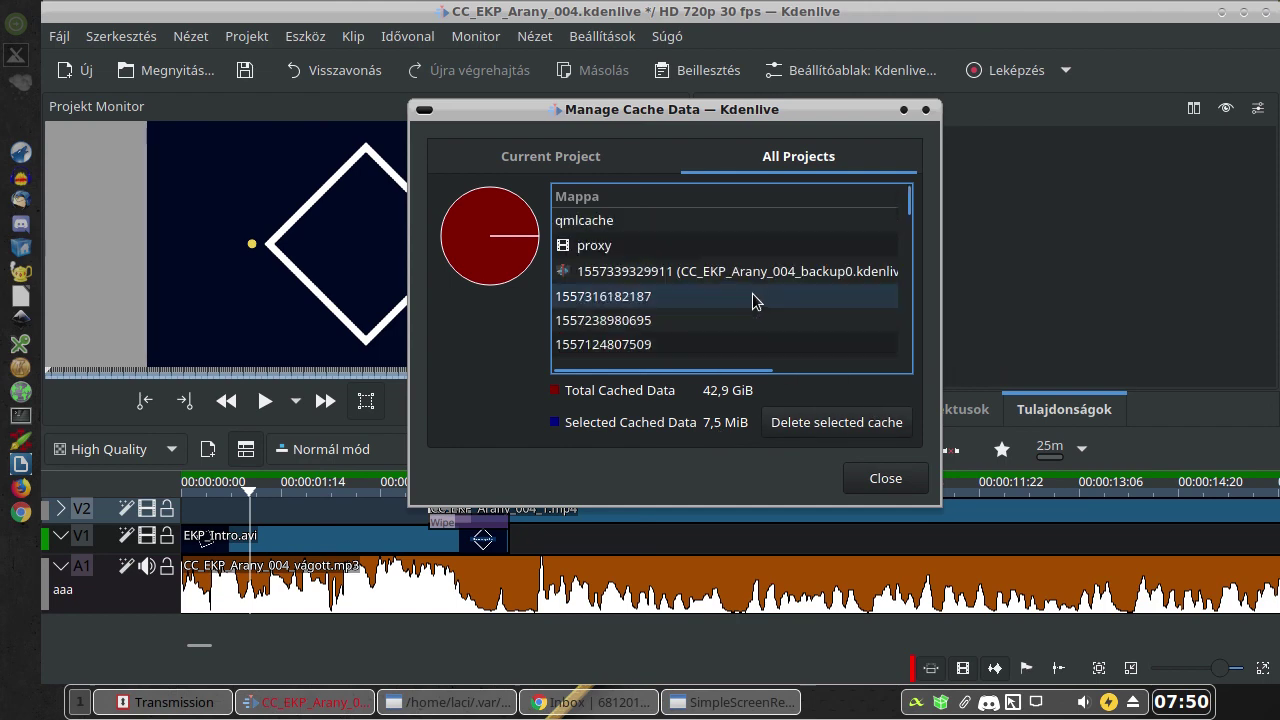
# - Delete the proxy folder from the cached data of all projects
pyautogui.click(597, 252)
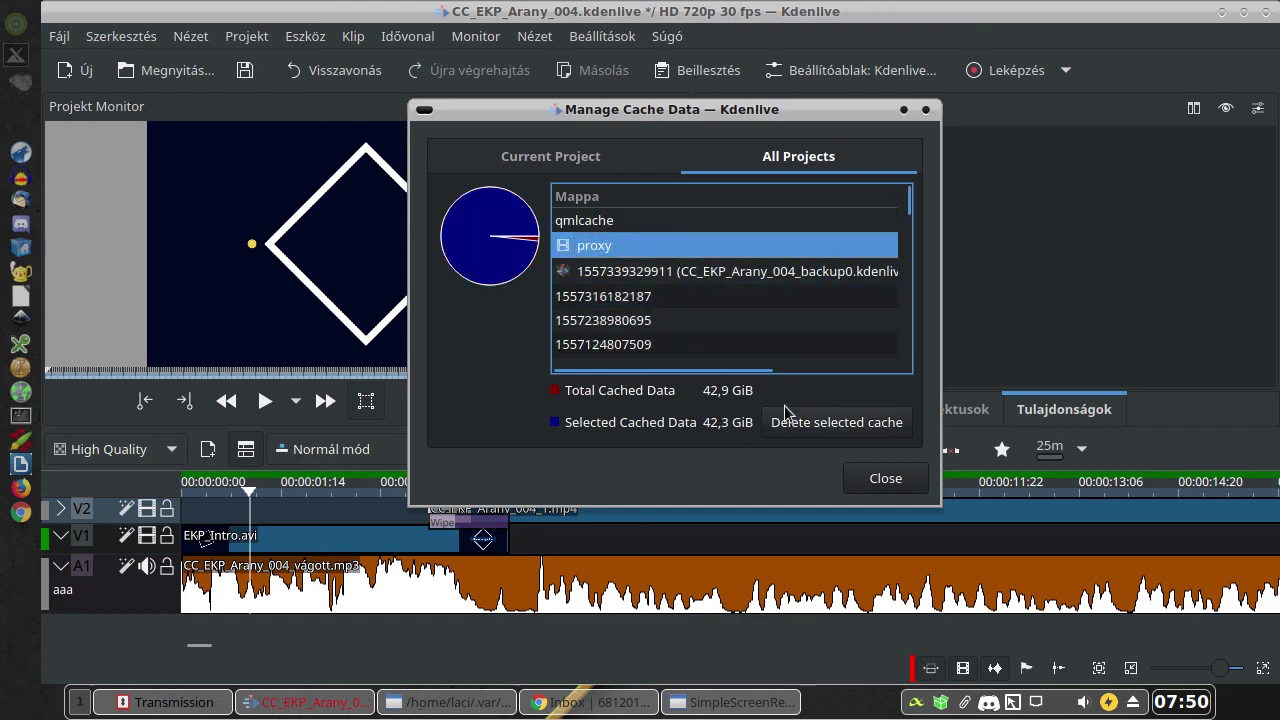
pyautogui.click(818, 423)
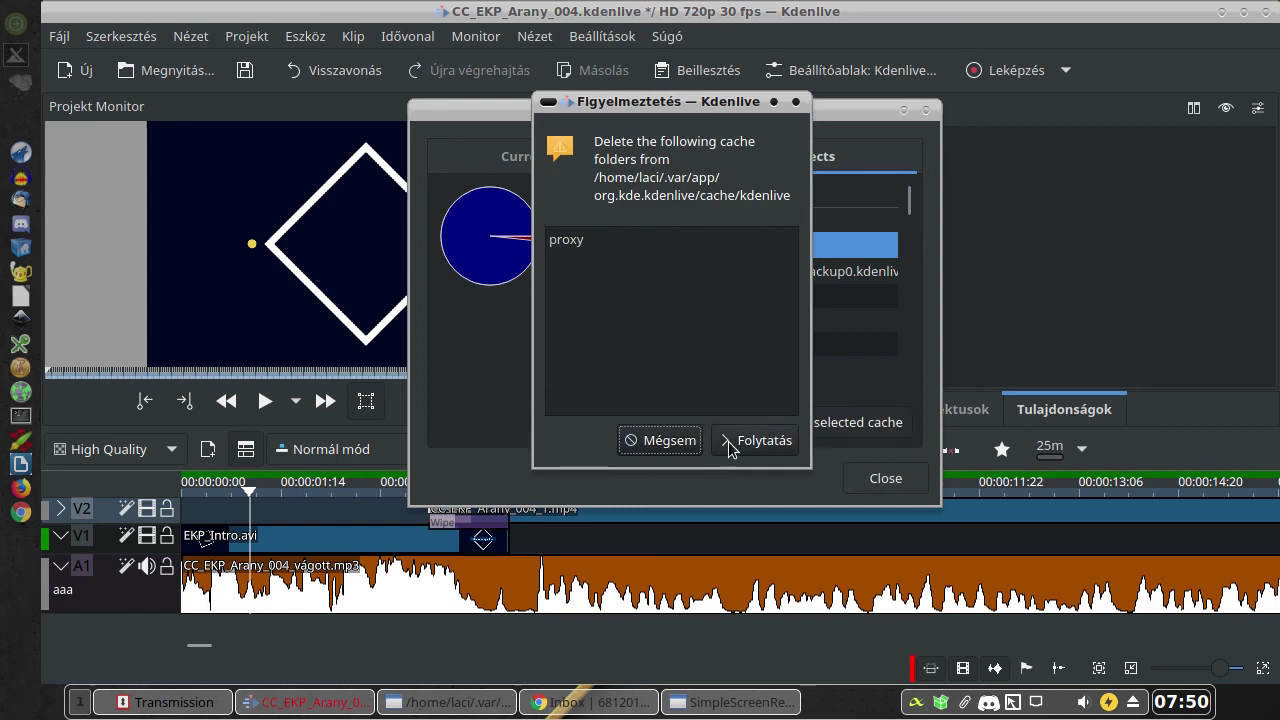
pyautogui.click(765, 441)
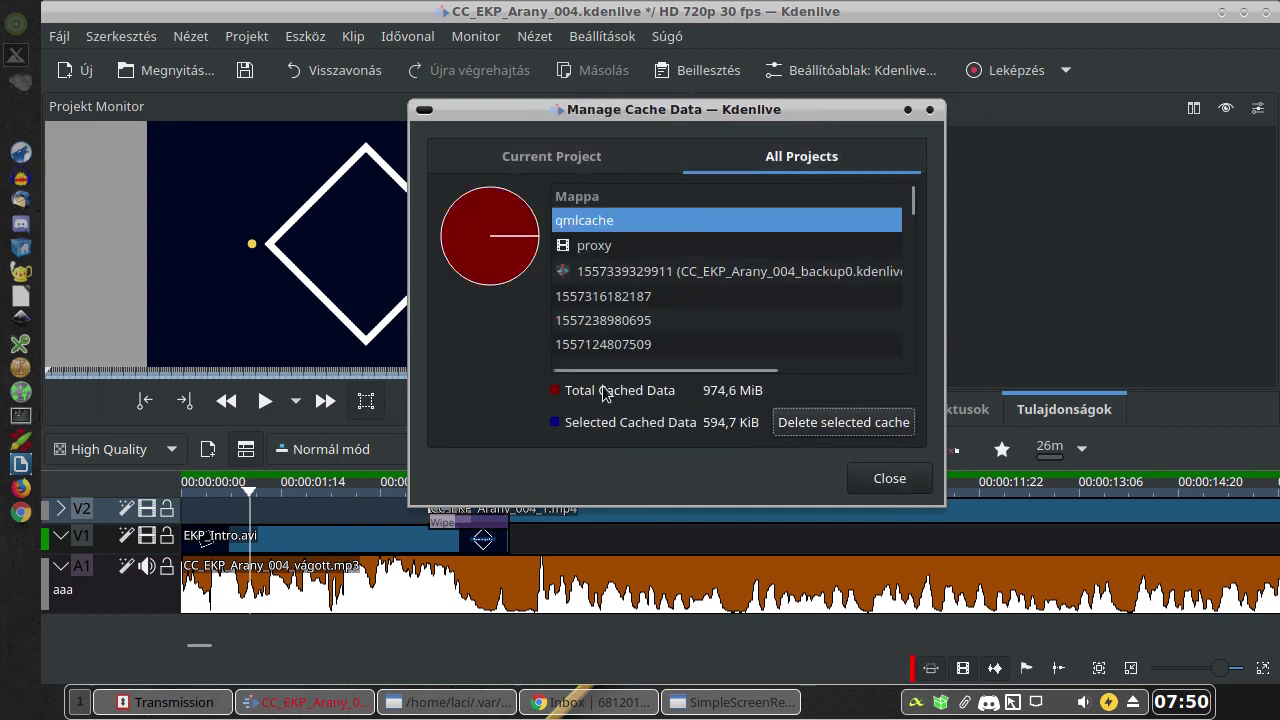
# - Delete the cached data of all listed projects together and close the cached data manager
pyautogui.click(672, 300)
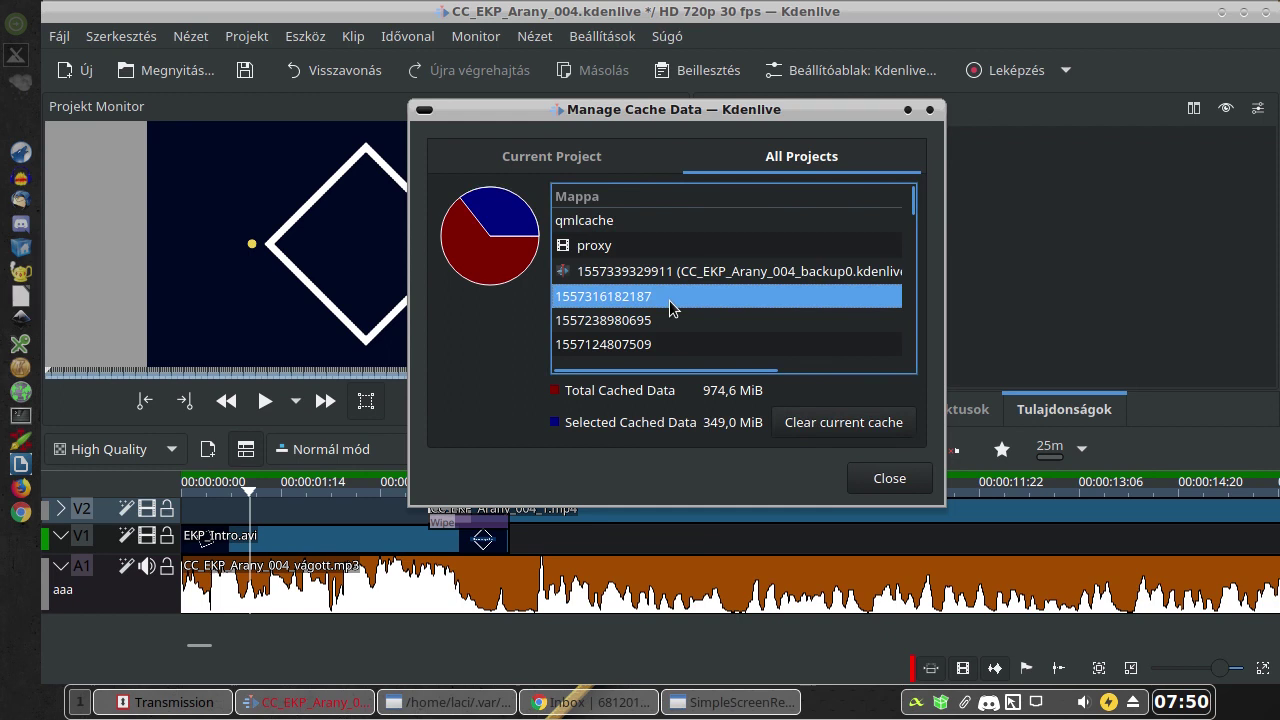
pyautogui.hotkey('ctrl', 'a')
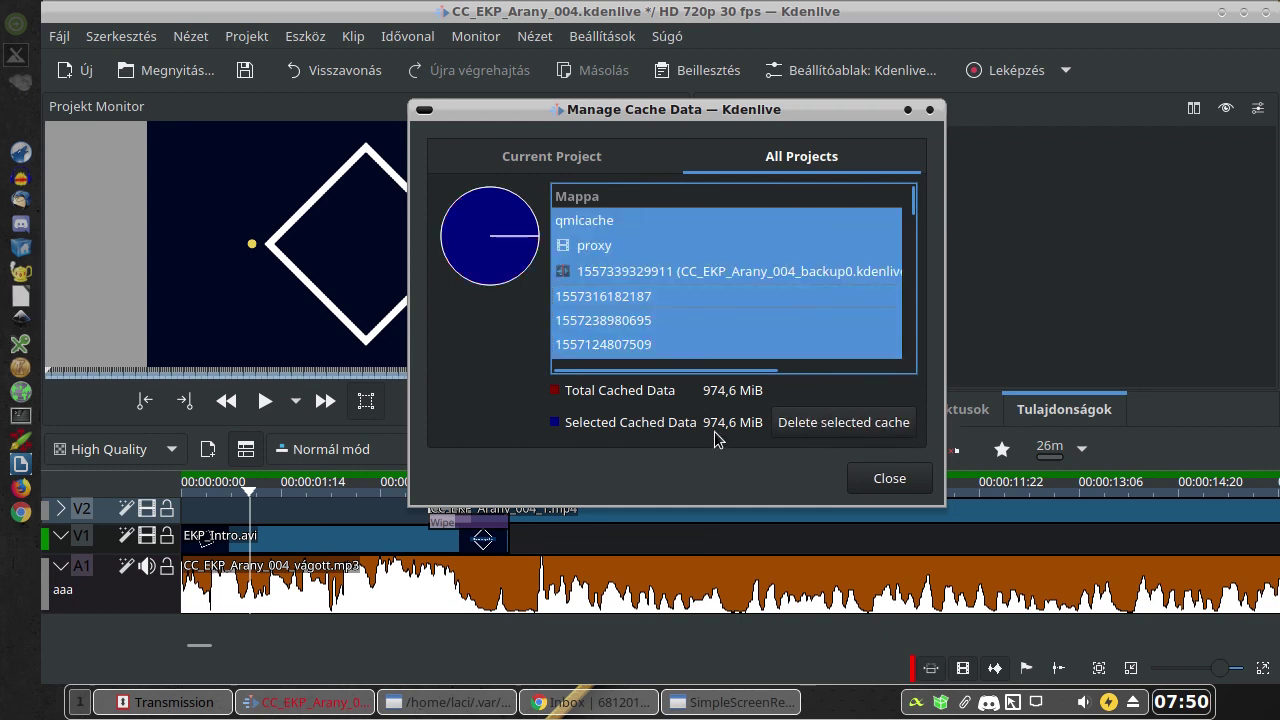
pyautogui.click(851, 424)
pyautogui.click(764, 447)
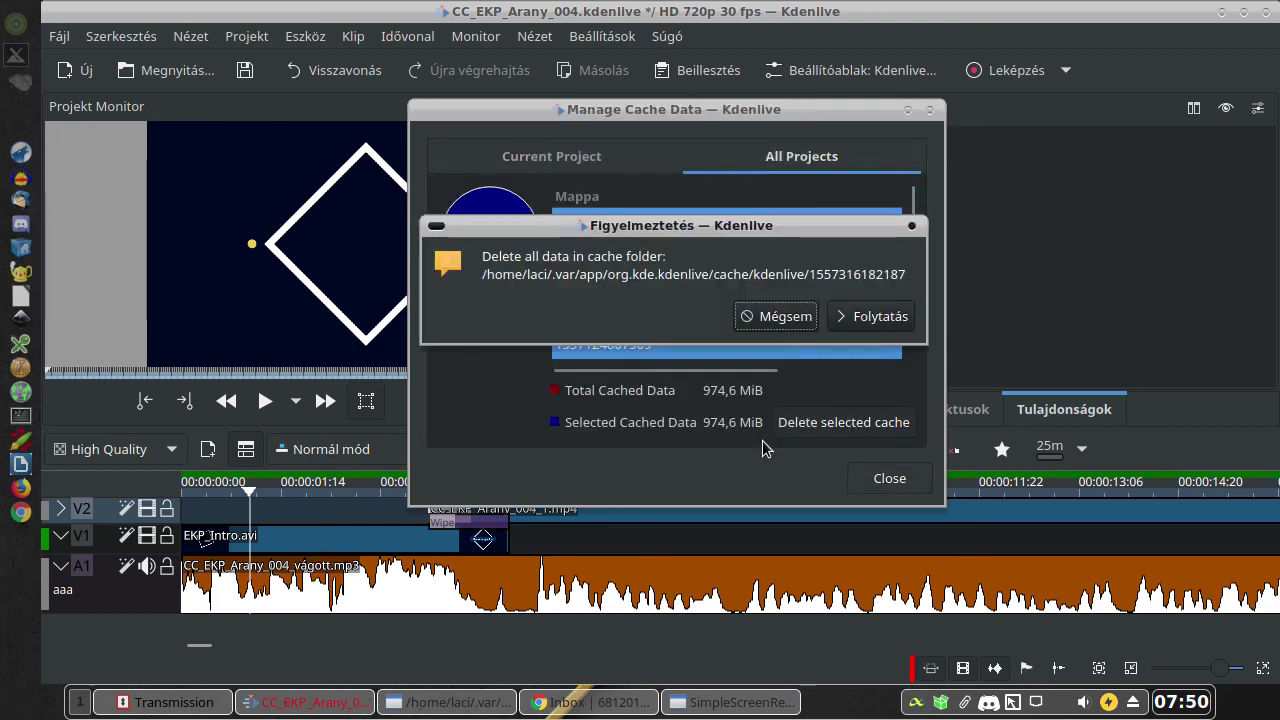
pyautogui.click(885, 325)
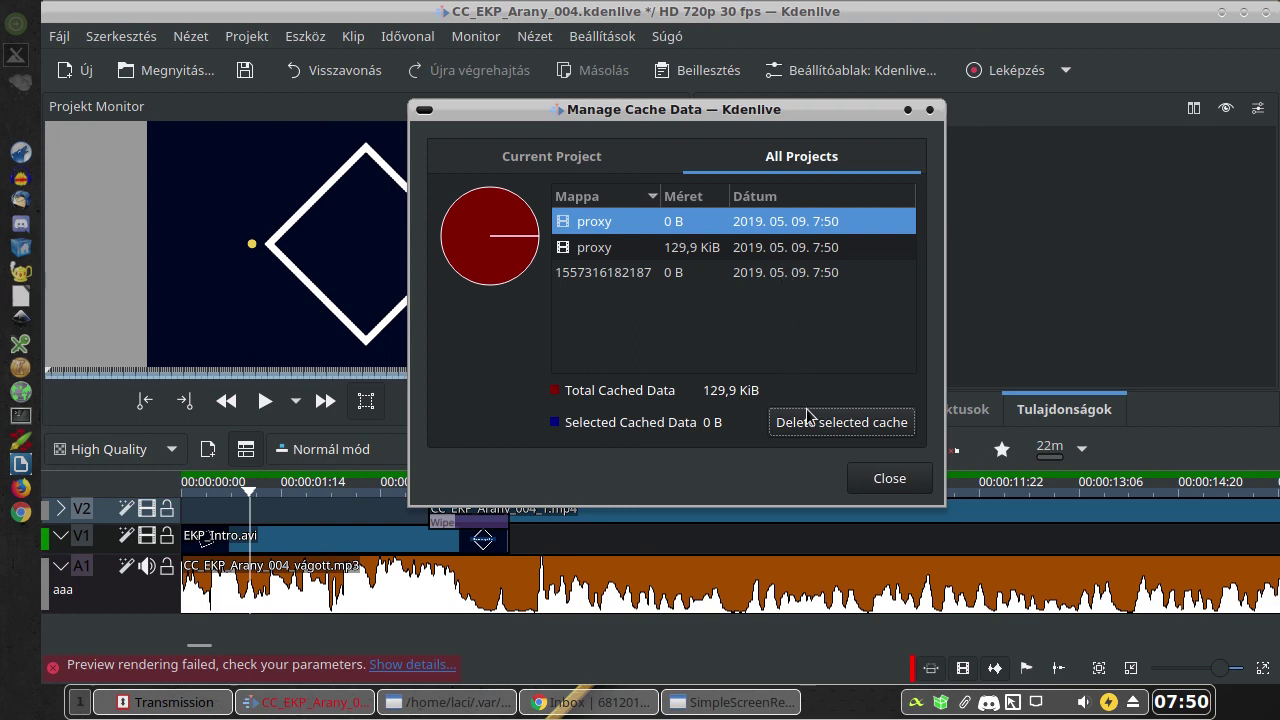
pyautogui.click(908, 476)
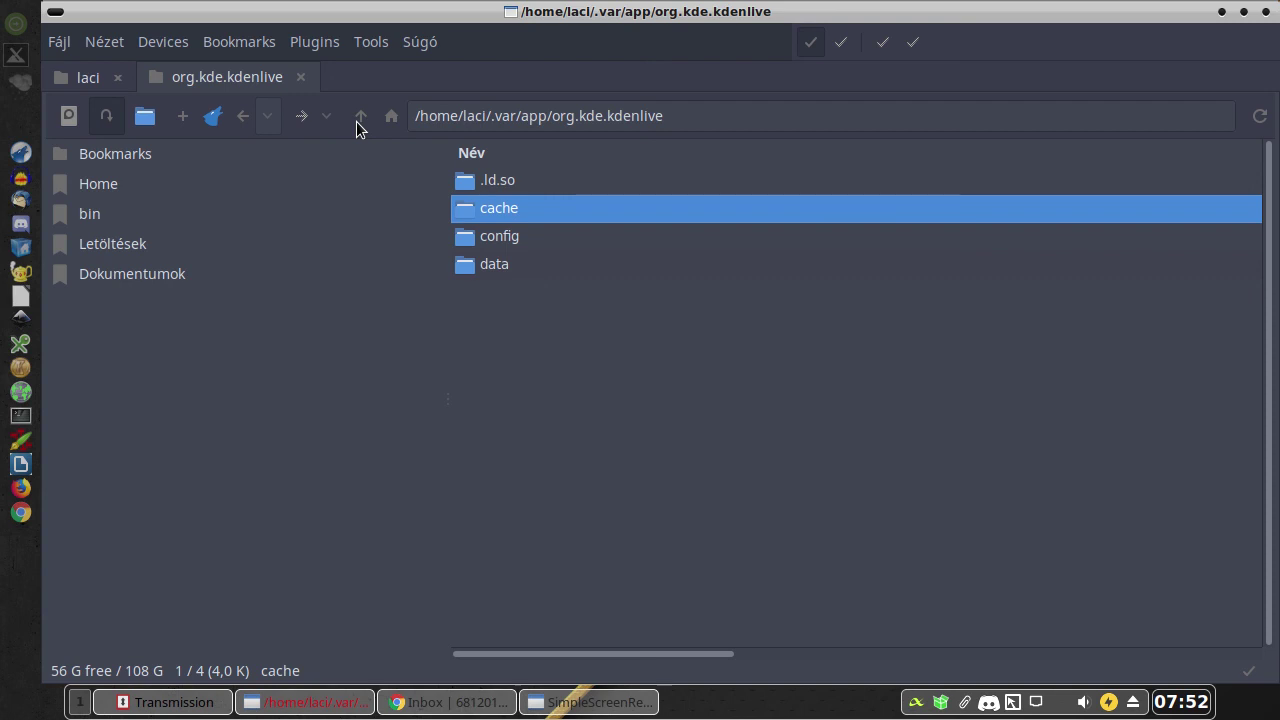
# - Check the total size of the cache folder inside org.kde.kdenlive again in its properties, closing them when done
pyautogui.rightClick(488, 210)
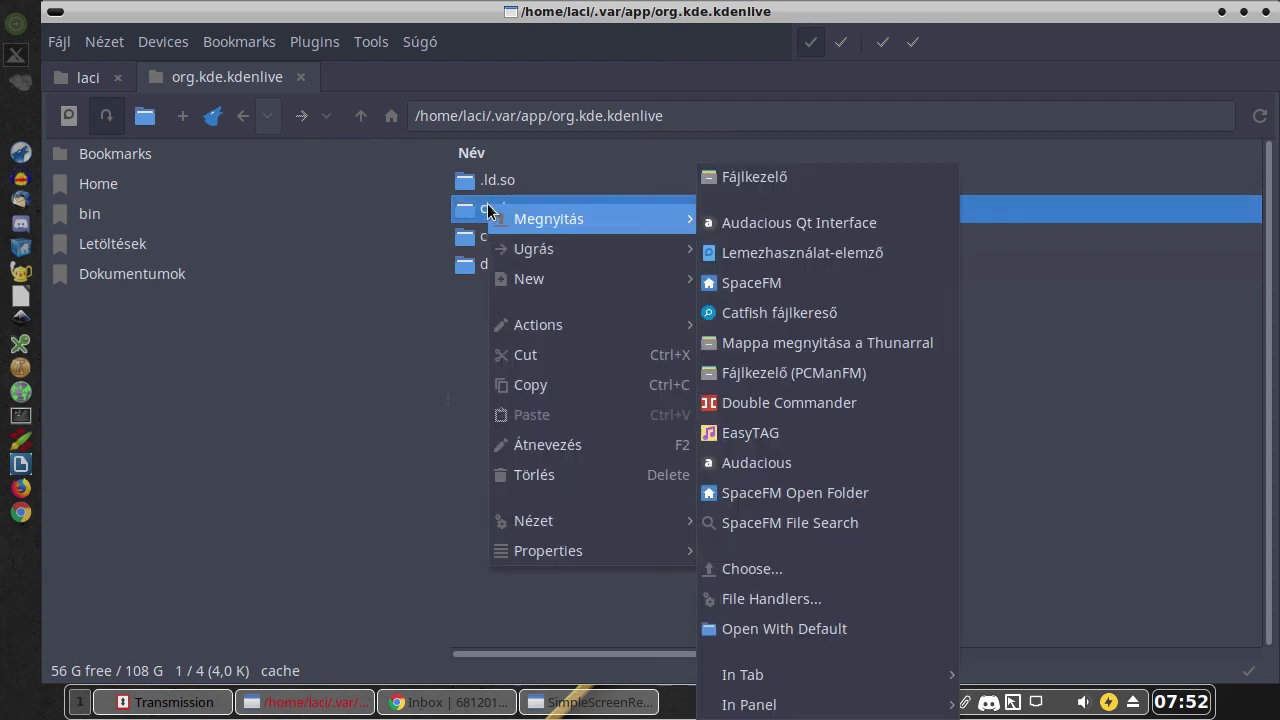
pyautogui.moveTo(628, 557)
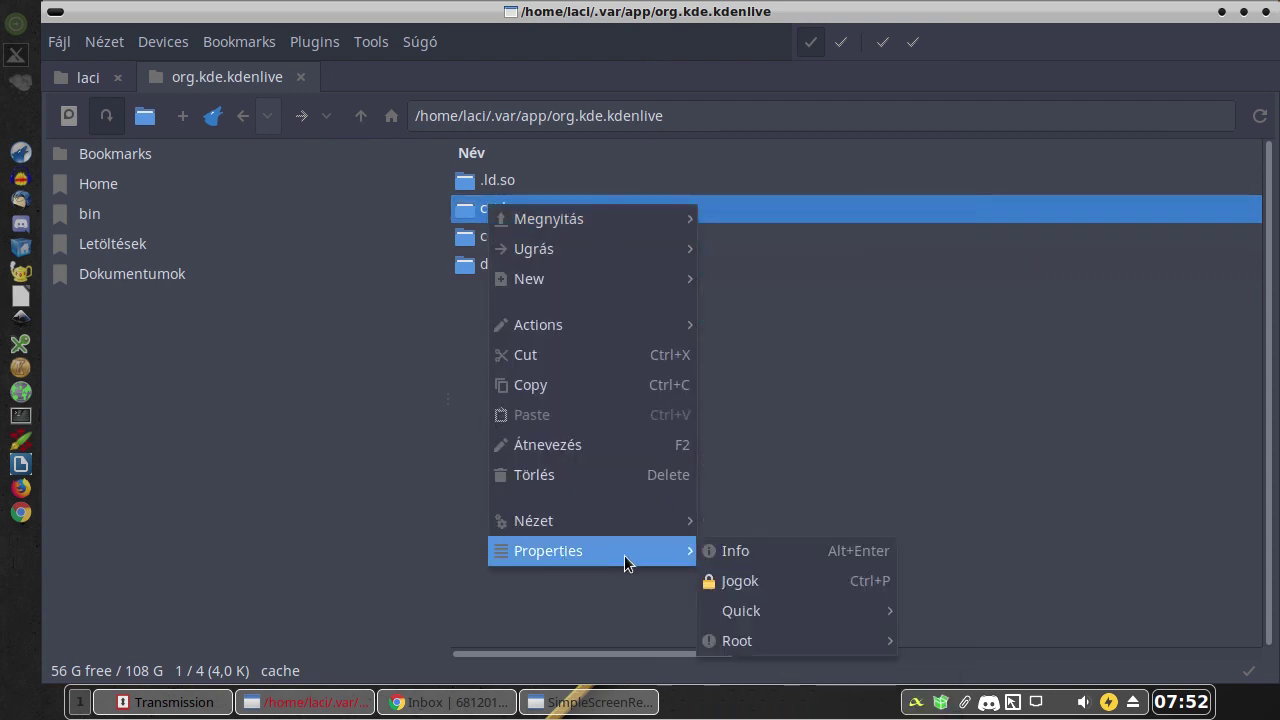
pyautogui.click(767, 553)
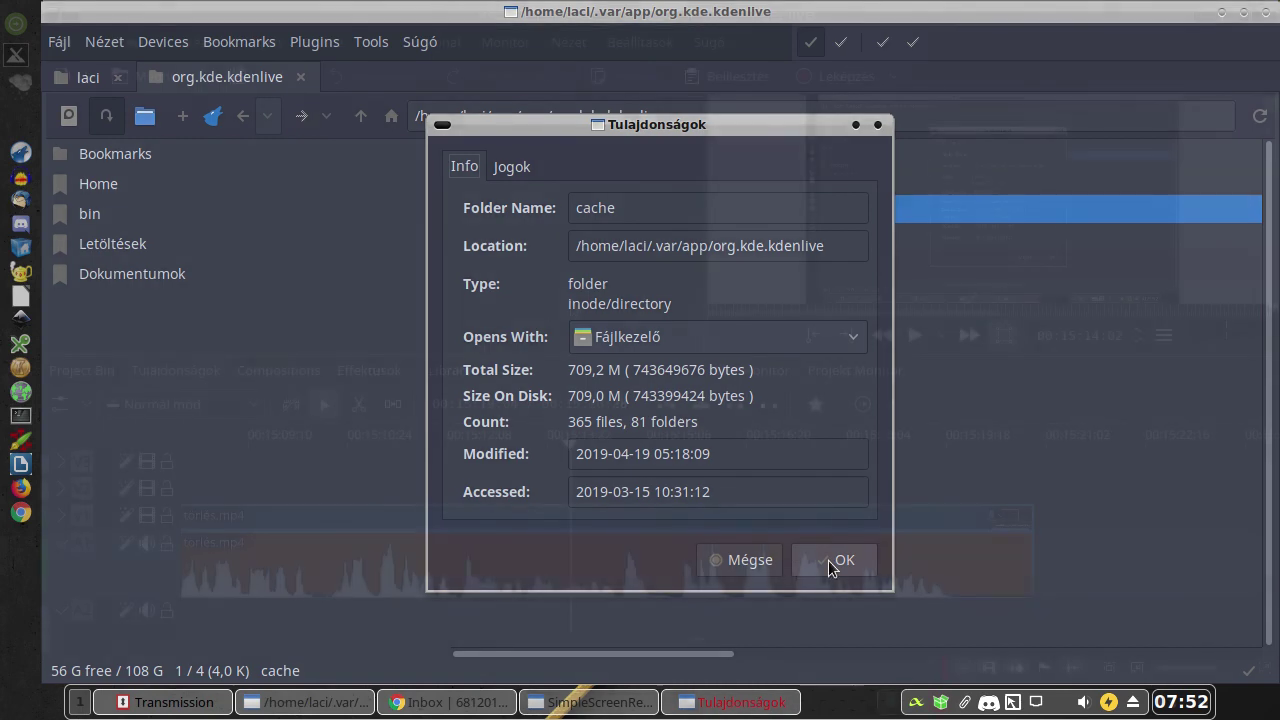
pyautogui.click(828, 560)
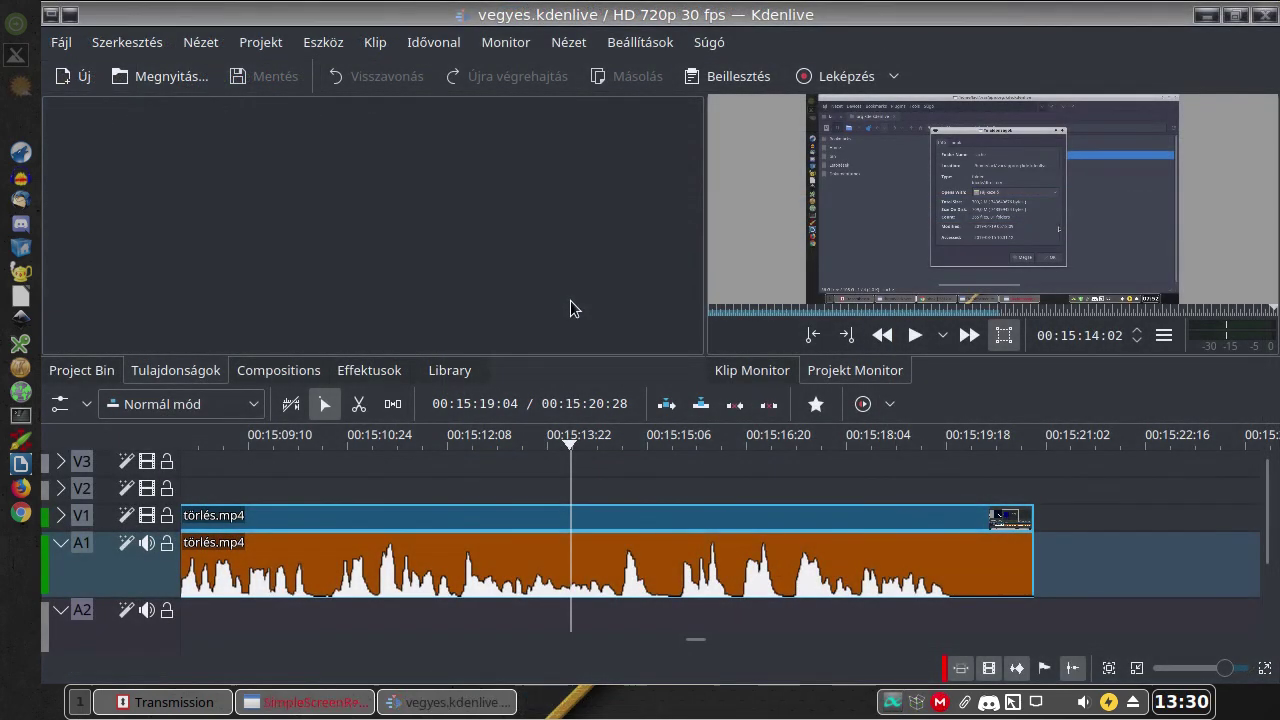